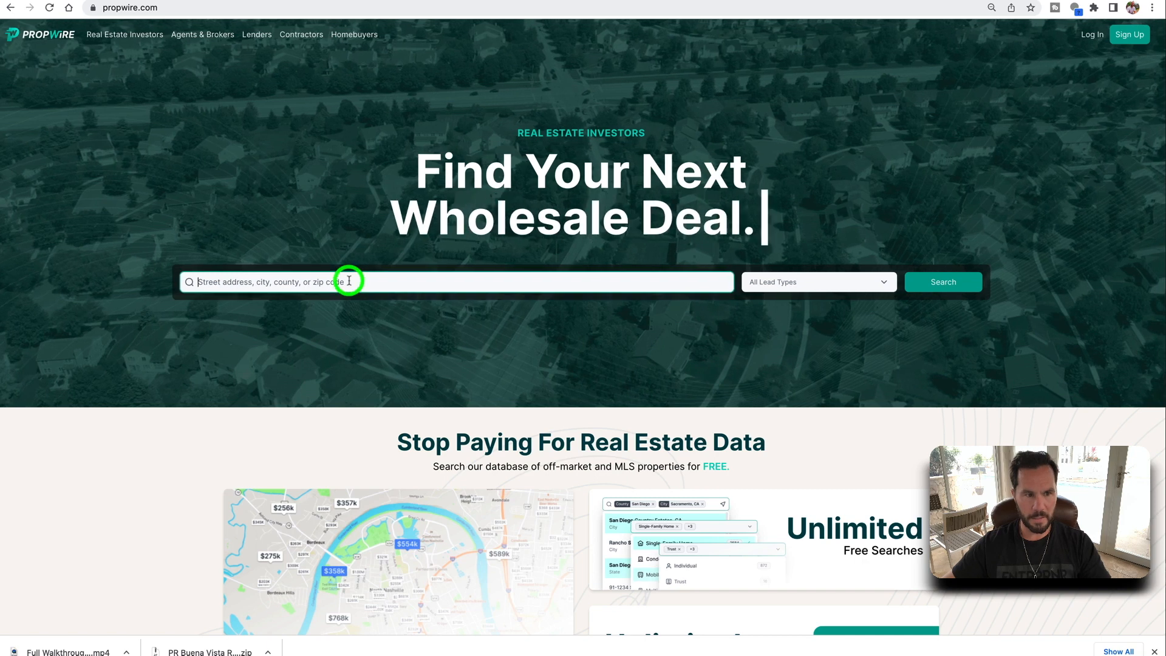
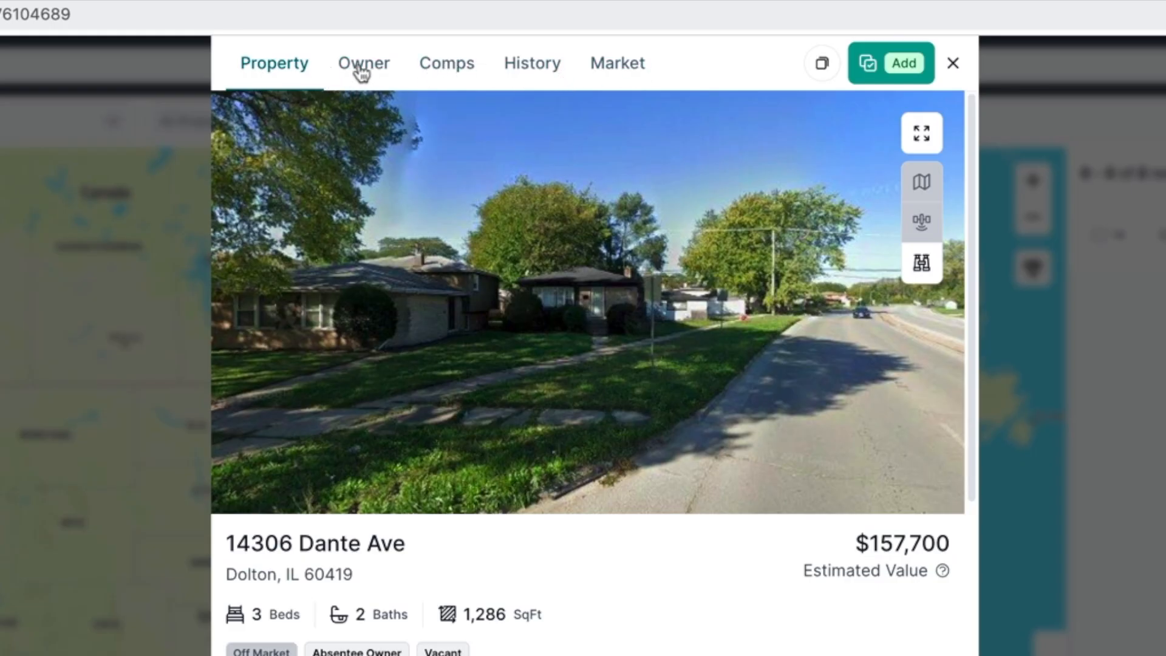
scroll(588, 373, "down", 15)
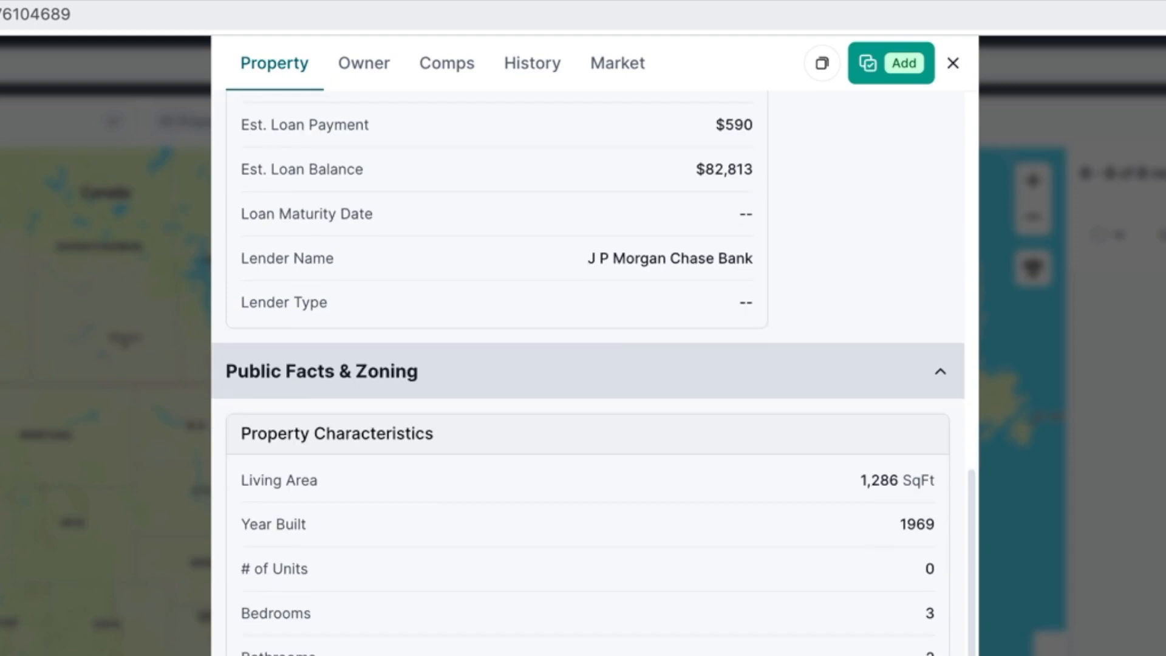
scroll(523, 468, "down", 3)
scroll(523, 467, "up", 10)
left_click(364, 65)
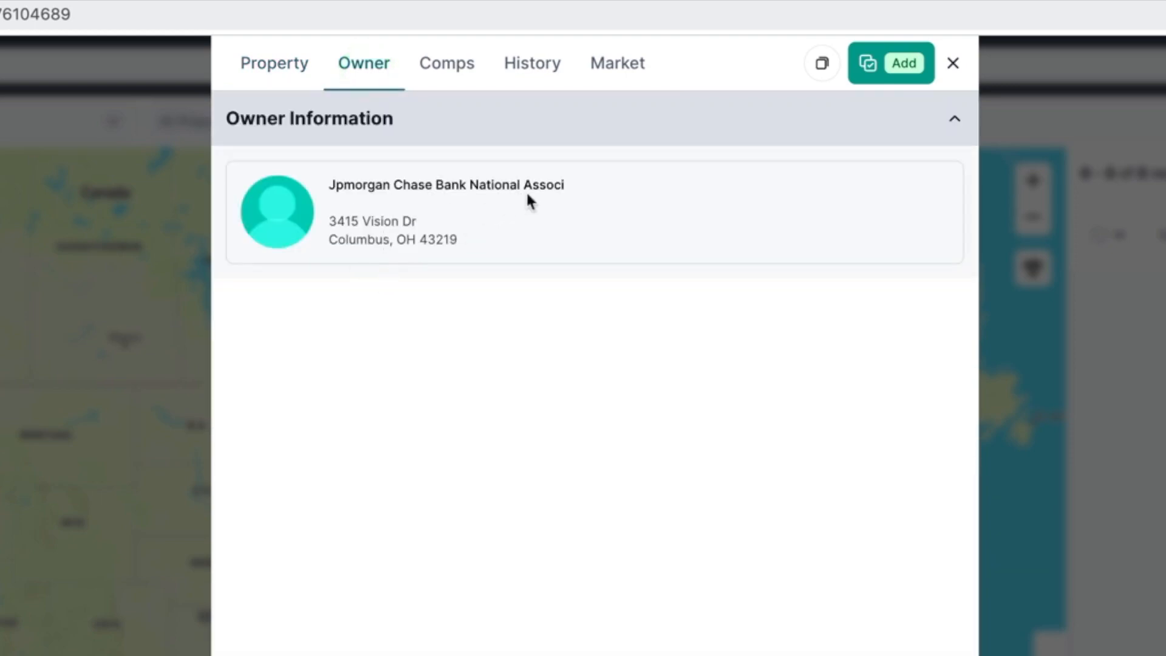
- Review sale history and market demographics, then list comps sold within 0.5 mile in 2 years
left_click(495, 66)
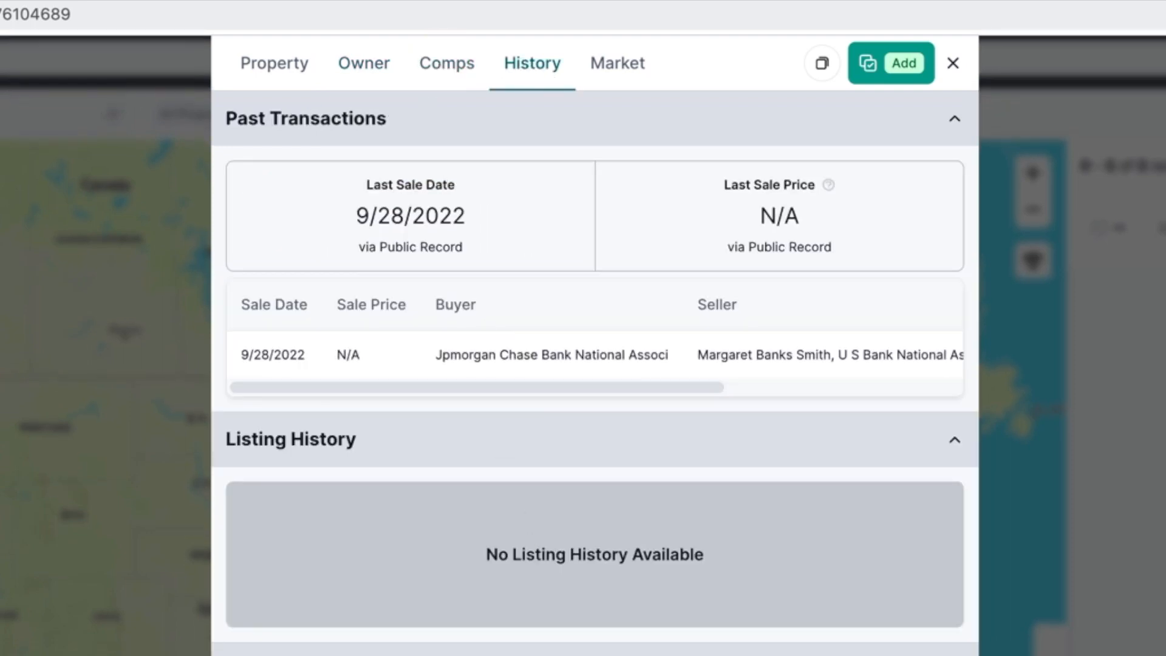
left_click(624, 68)
left_click(526, 67)
left_click(626, 64)
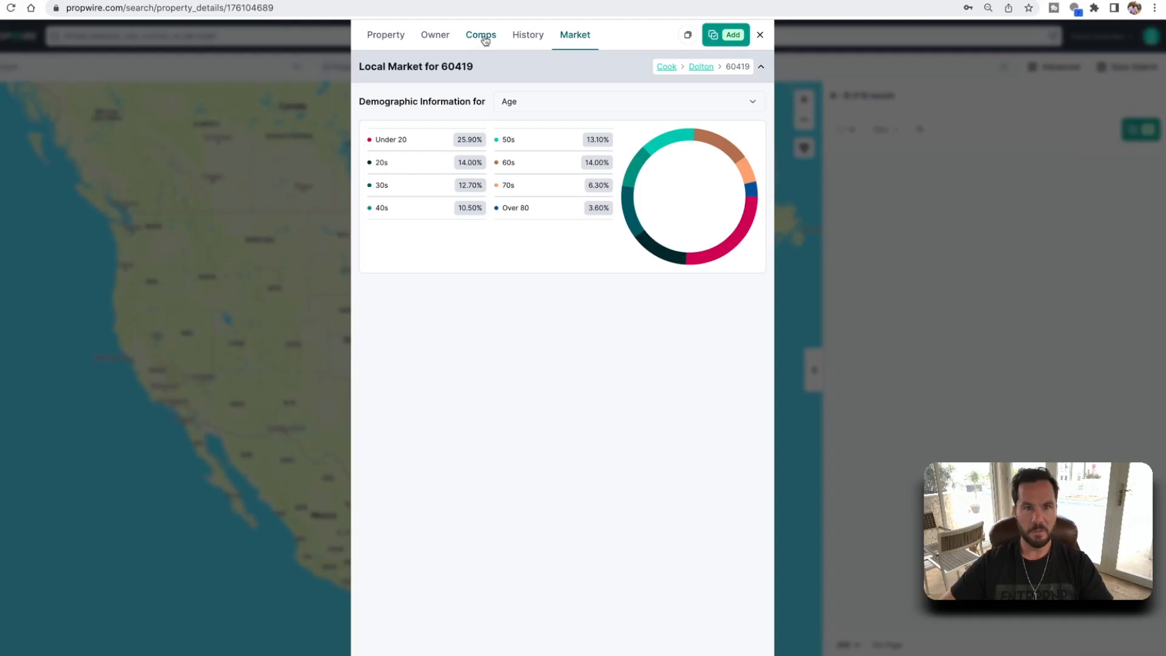
left_click(448, 67)
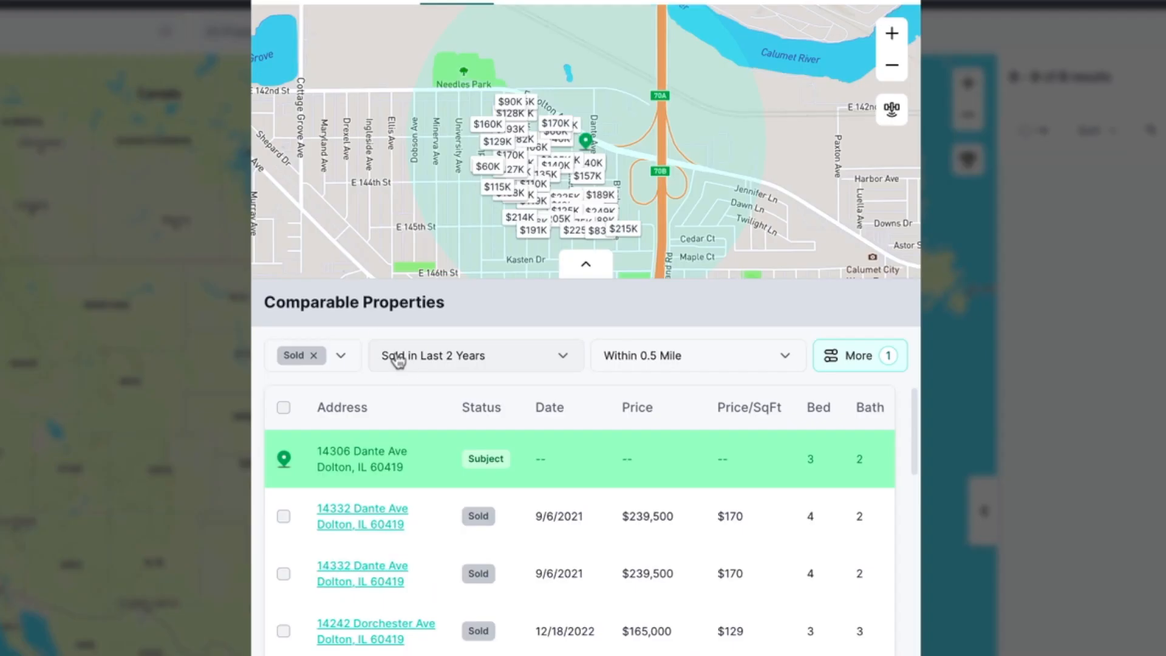
- Filter comps to sales in the last 6 months with Sold and Pending statuses
left_click(397, 358)
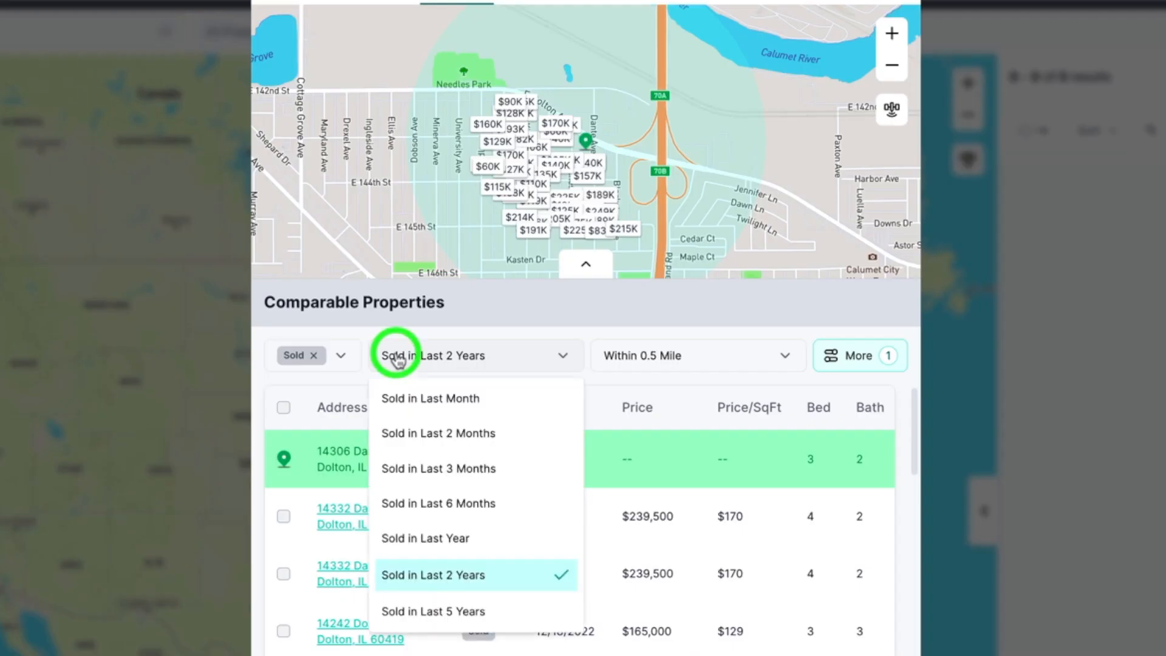
left_click(419, 503)
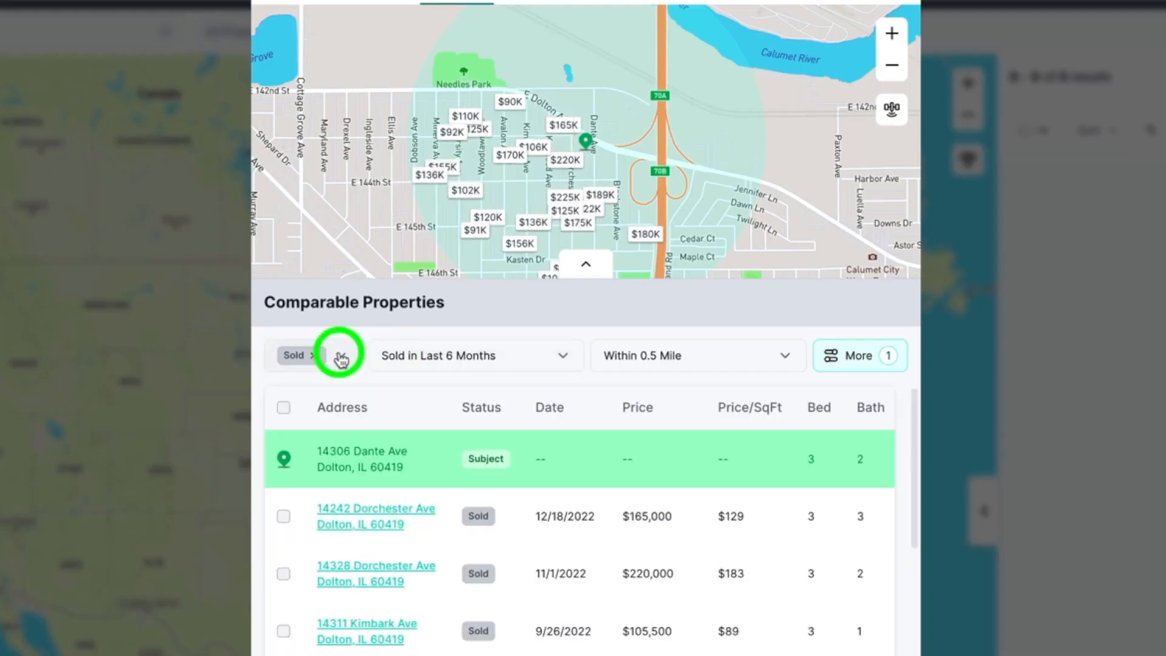
left_click(341, 357)
left_click(303, 475)
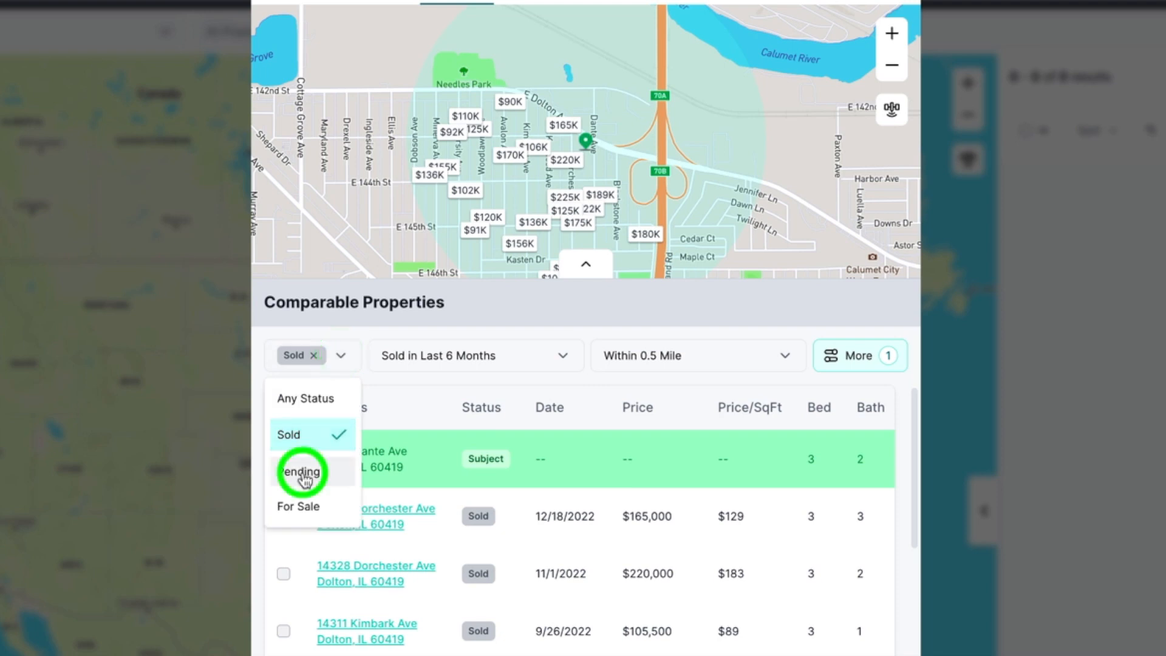
left_click(304, 512)
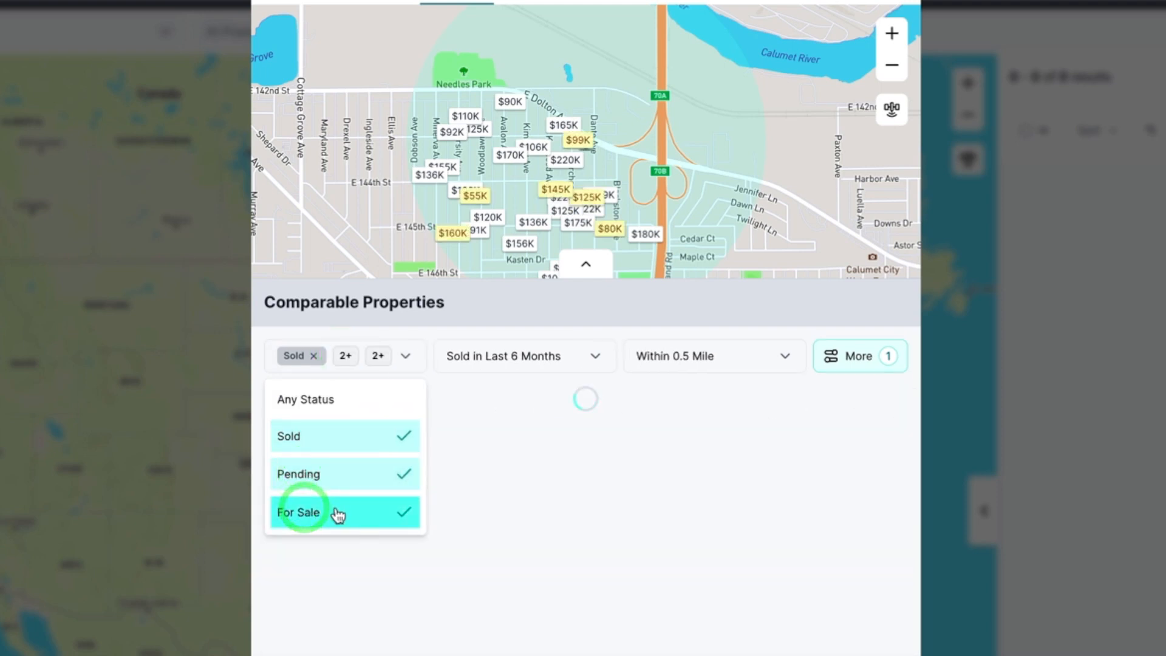
left_click(399, 511)
left_click(402, 473)
left_click(338, 475)
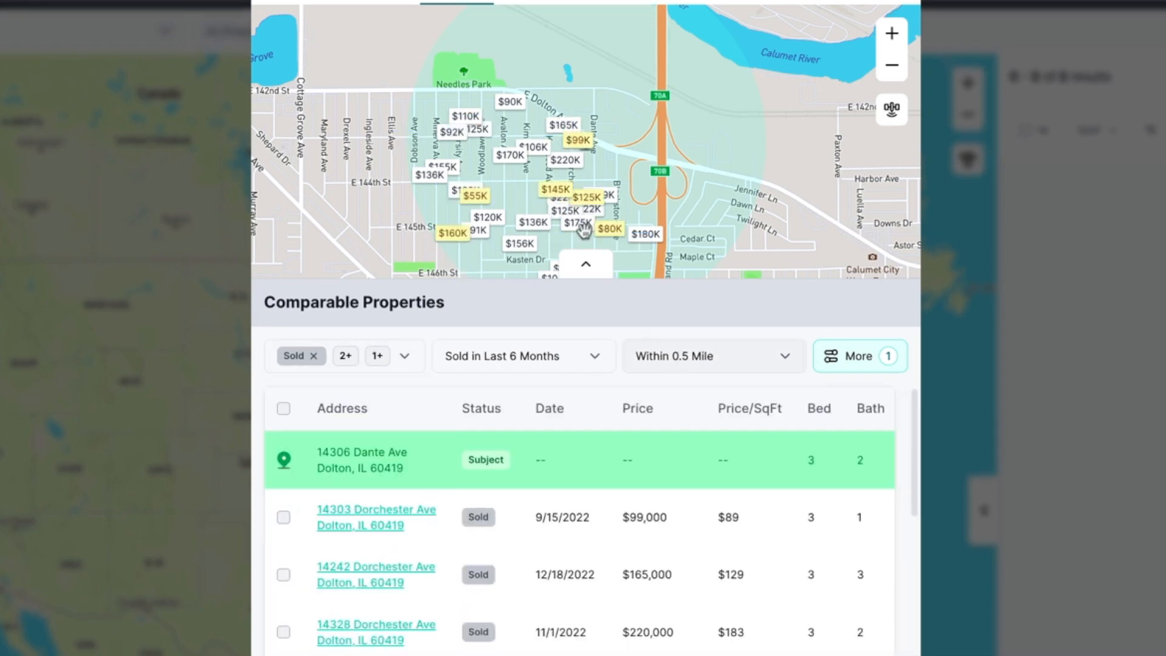
- Zoom the comps map out
scroll(569, 190, "up", 1)
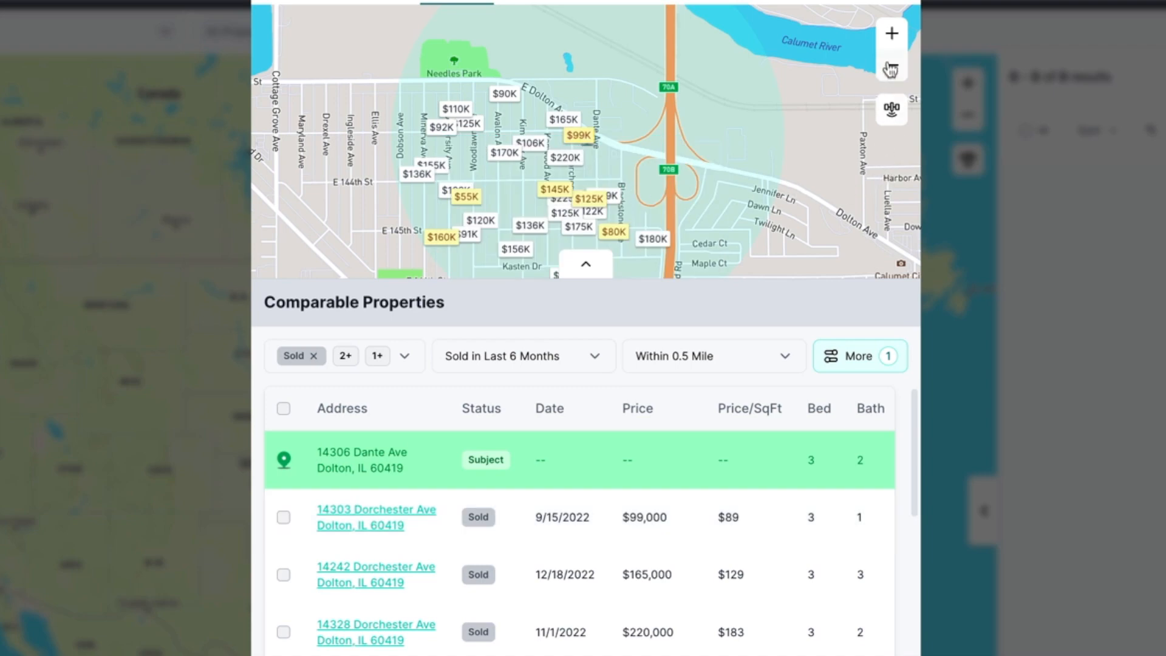
left_click(891, 65)
mouse_move(577, 153)
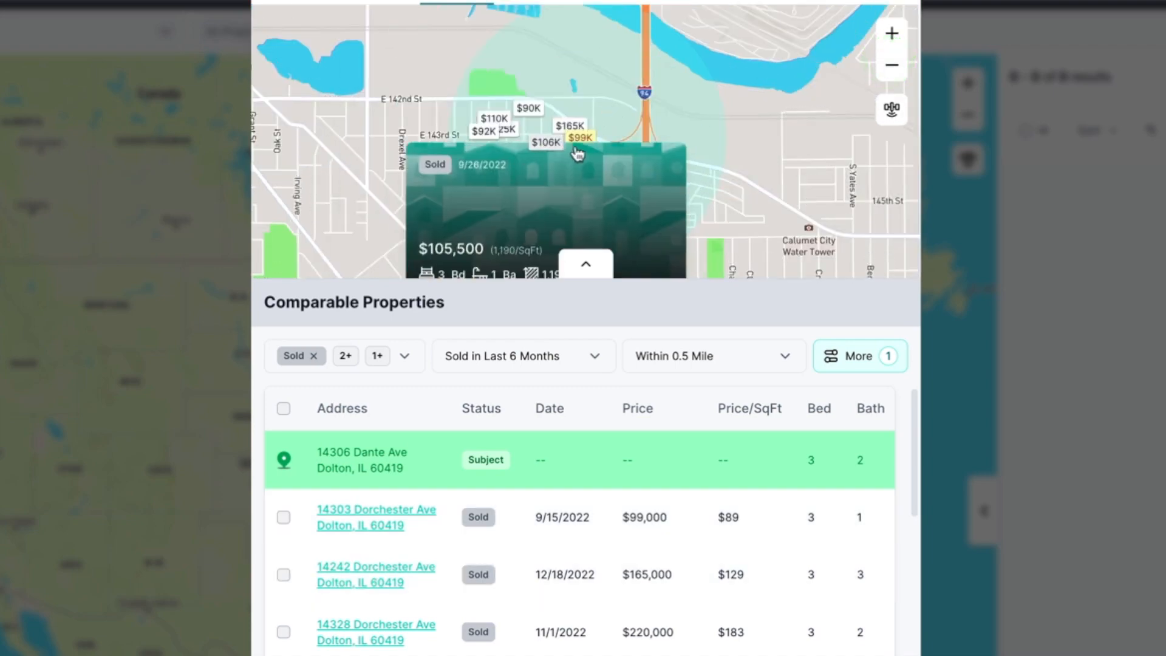
left_click(688, 360)
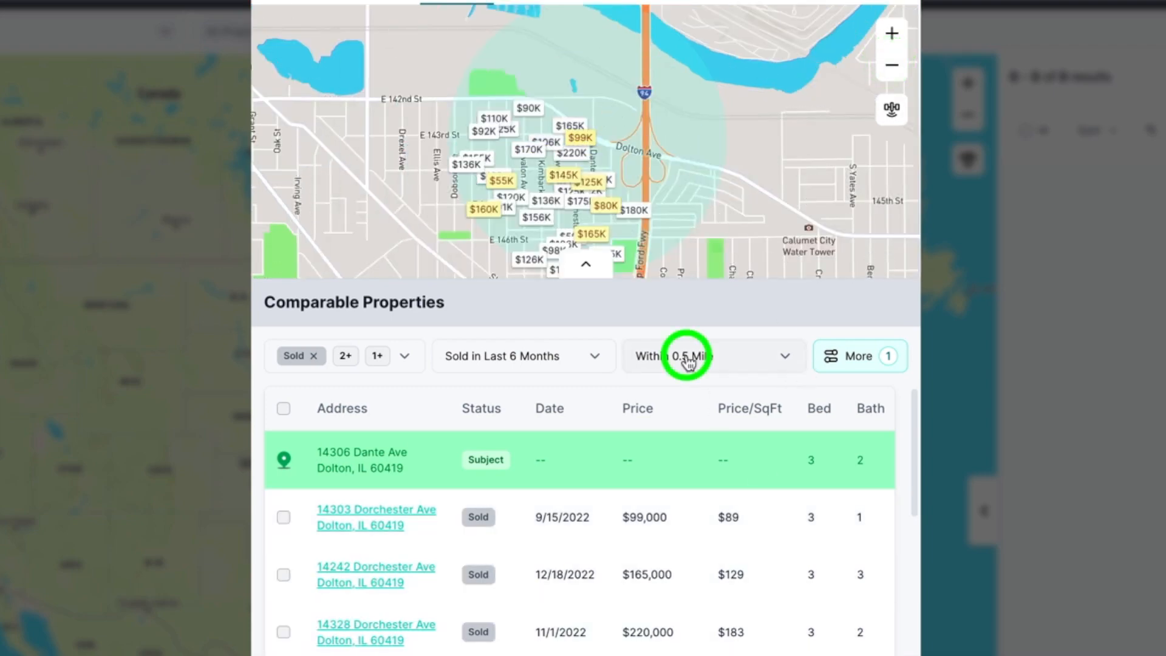
left_click(682, 395)
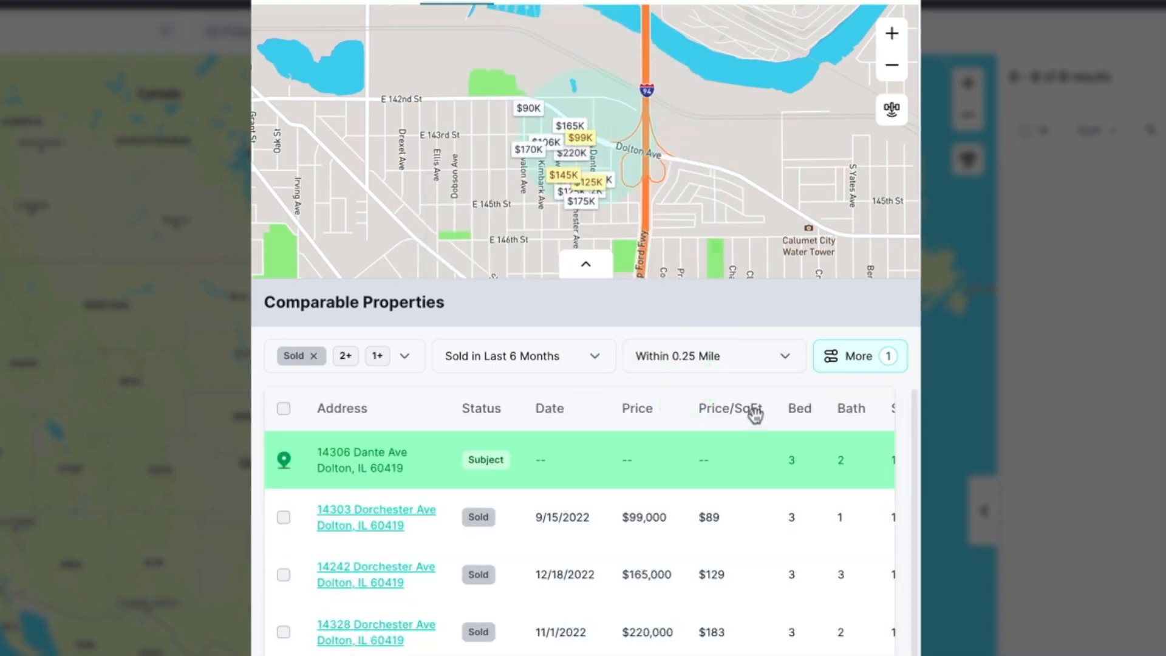
left_click(722, 361)
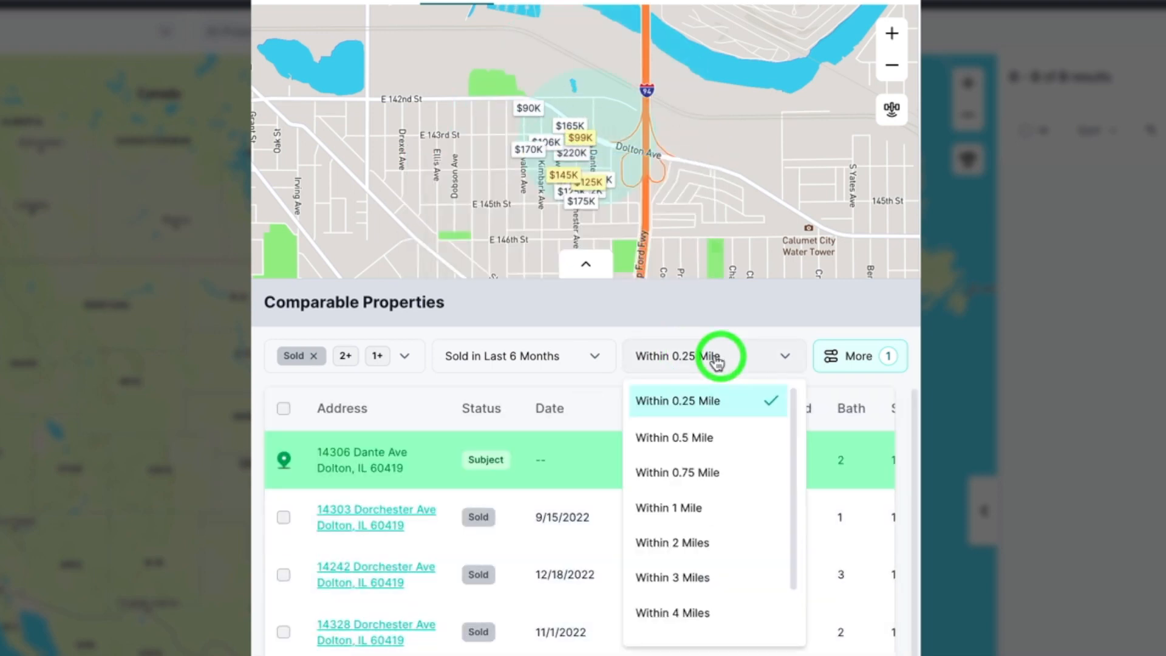
left_click(694, 444)
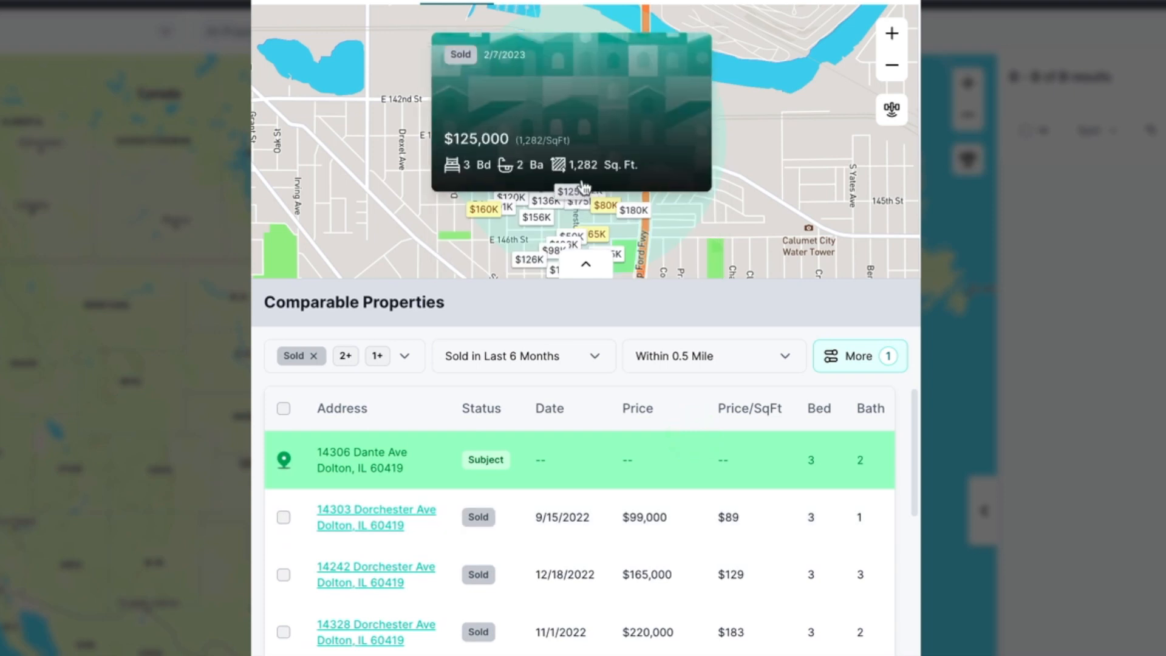
mouse_move(564, 243)
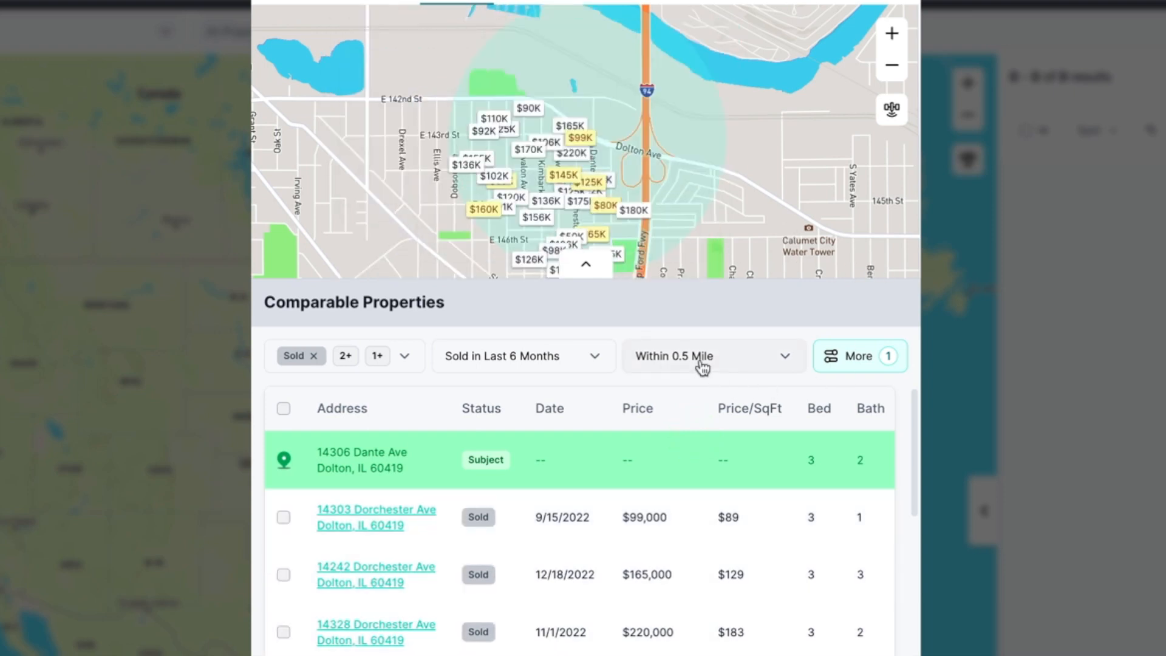
- Restrict comps to Single-Family Homes with the same bedroom count
left_click(871, 364)
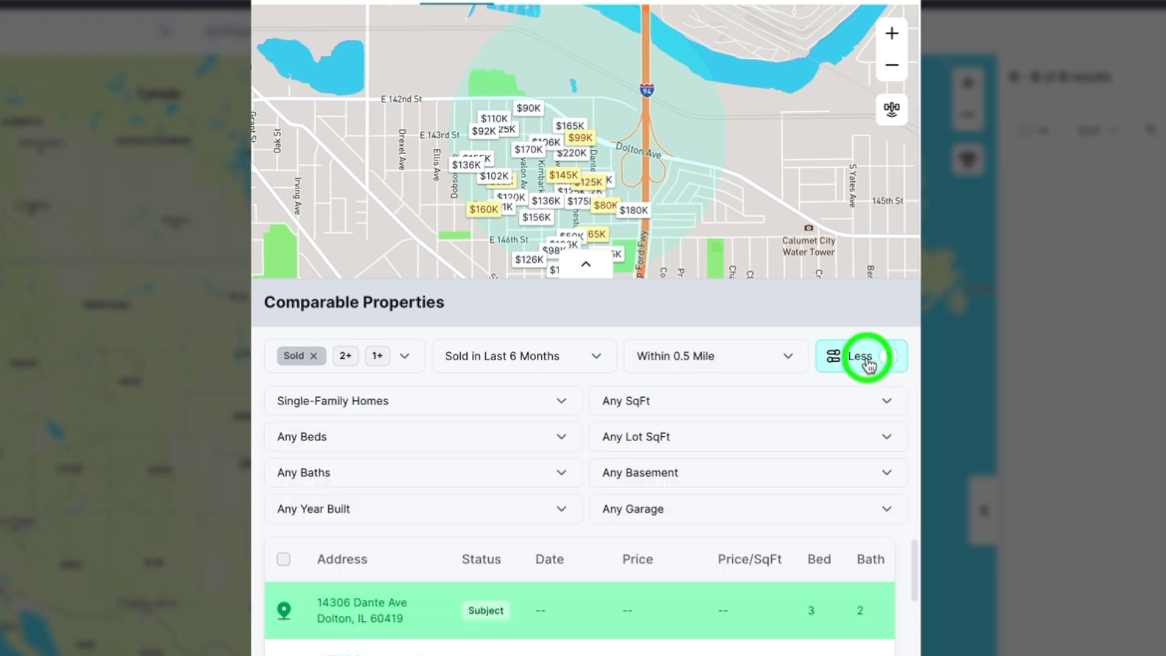
left_click(340, 406)
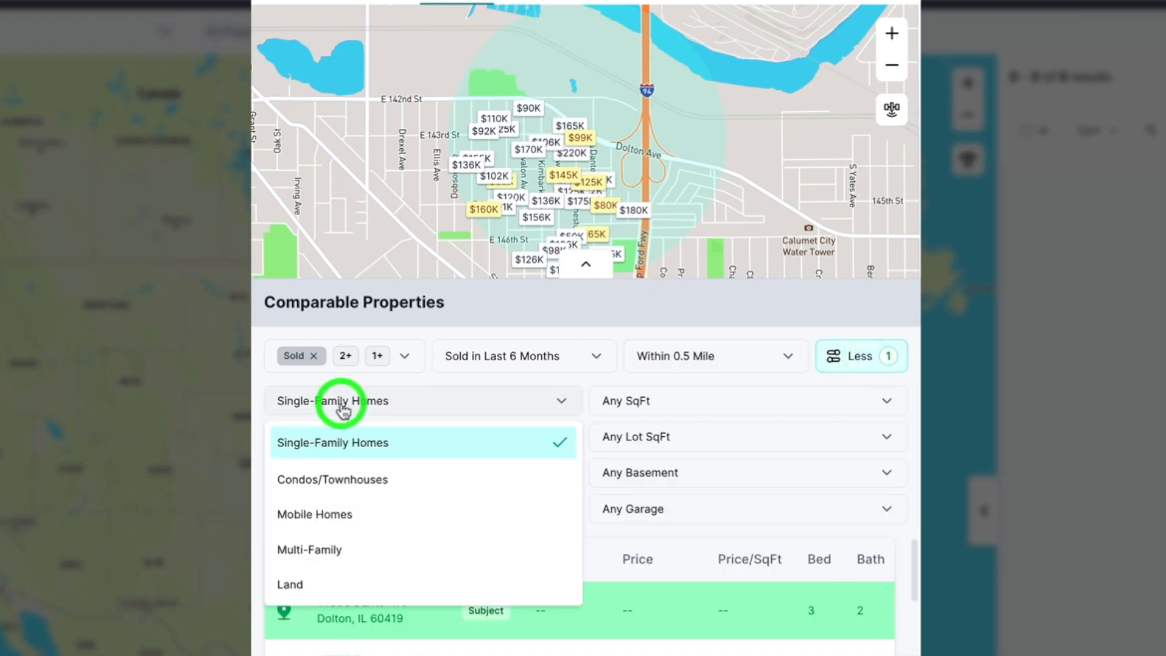
left_click(338, 442)
left_click(313, 438)
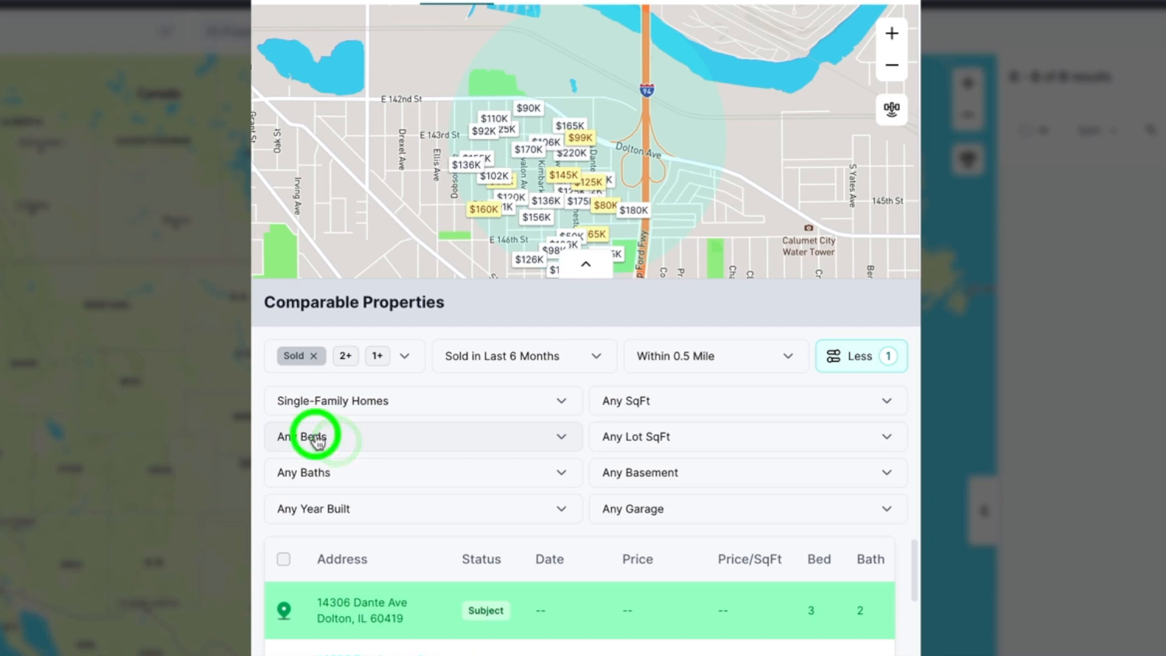
left_click(326, 519)
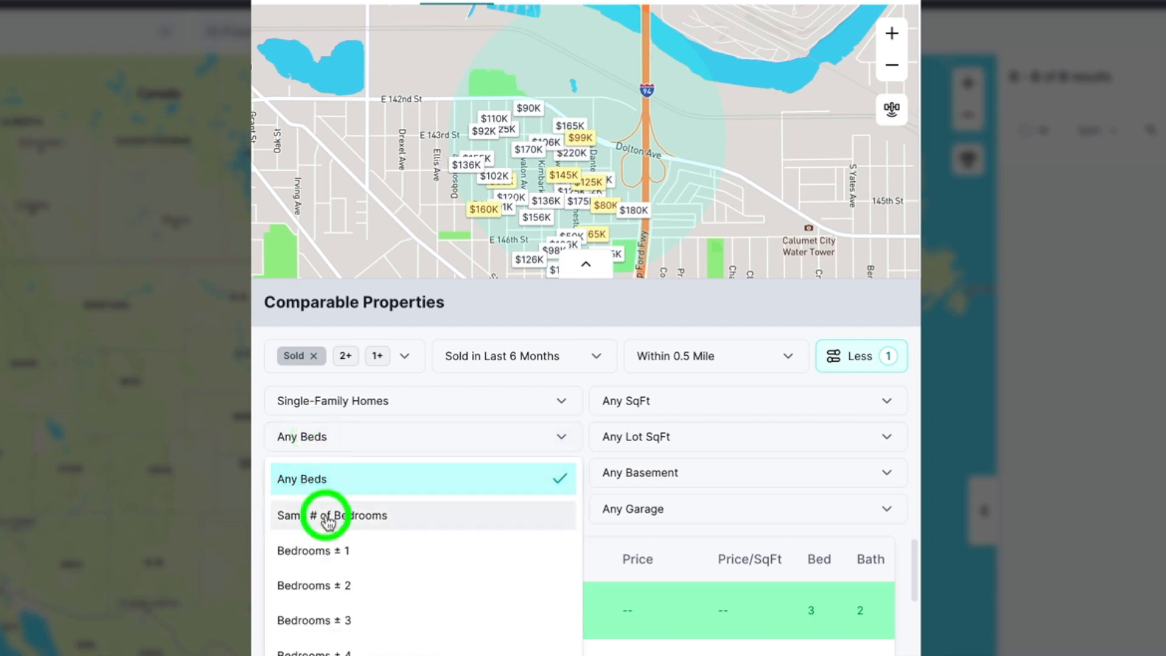
left_click(342, 445)
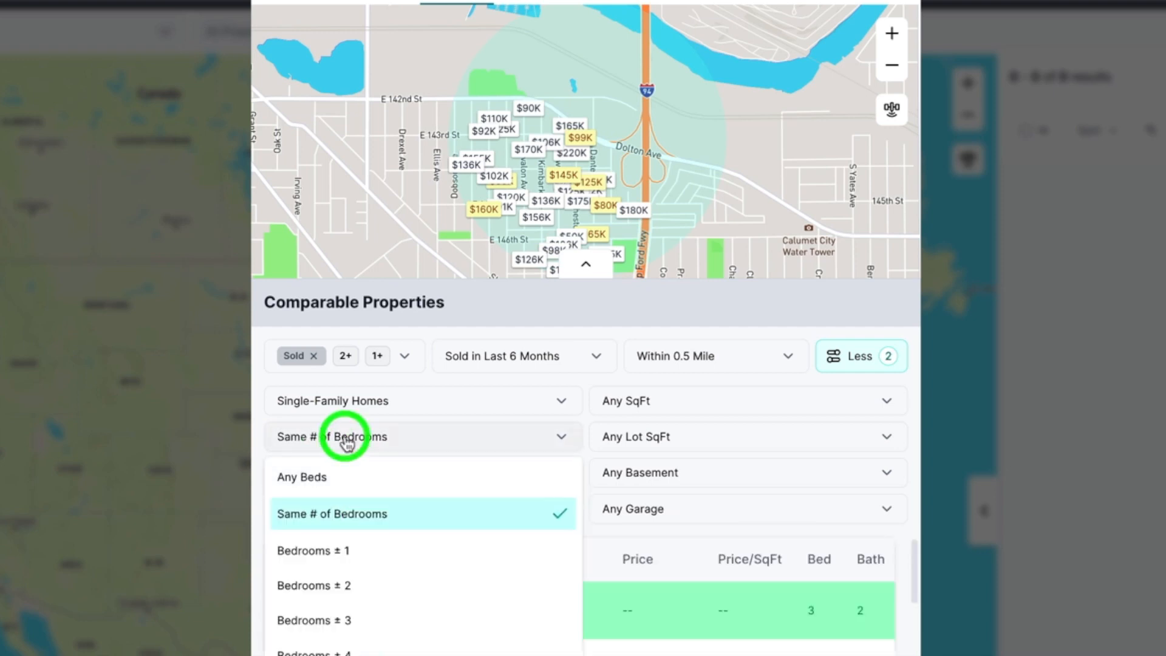
left_click(256, 325)
- Limit comps to homes built within 20 years and SqFt ±20%, leaving bathrooms and lot size at any
scroll(255, 325, "down", 2)
left_click(312, 383)
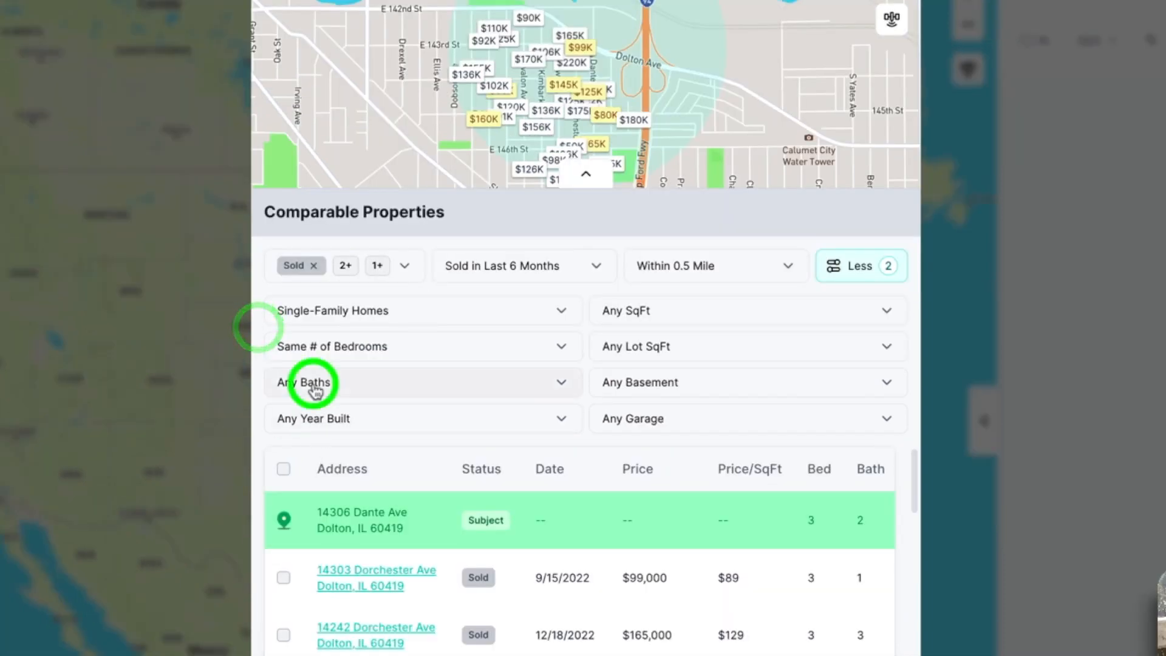
left_click(261, 362)
left_click(315, 419)
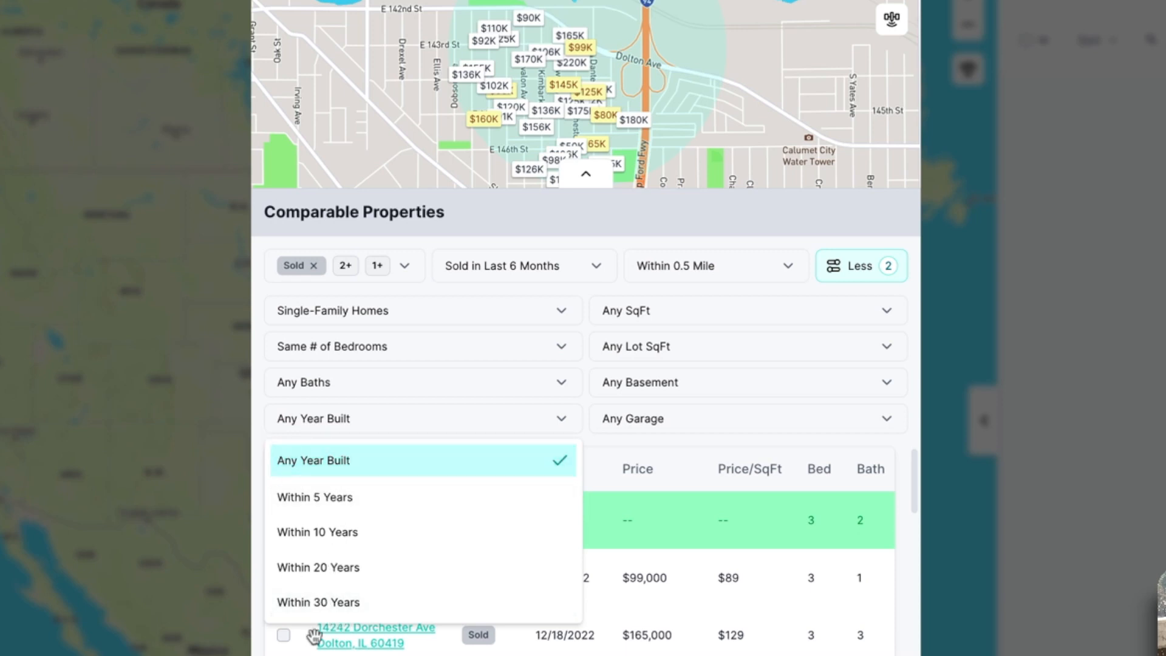
left_click(322, 568)
left_click(665, 316)
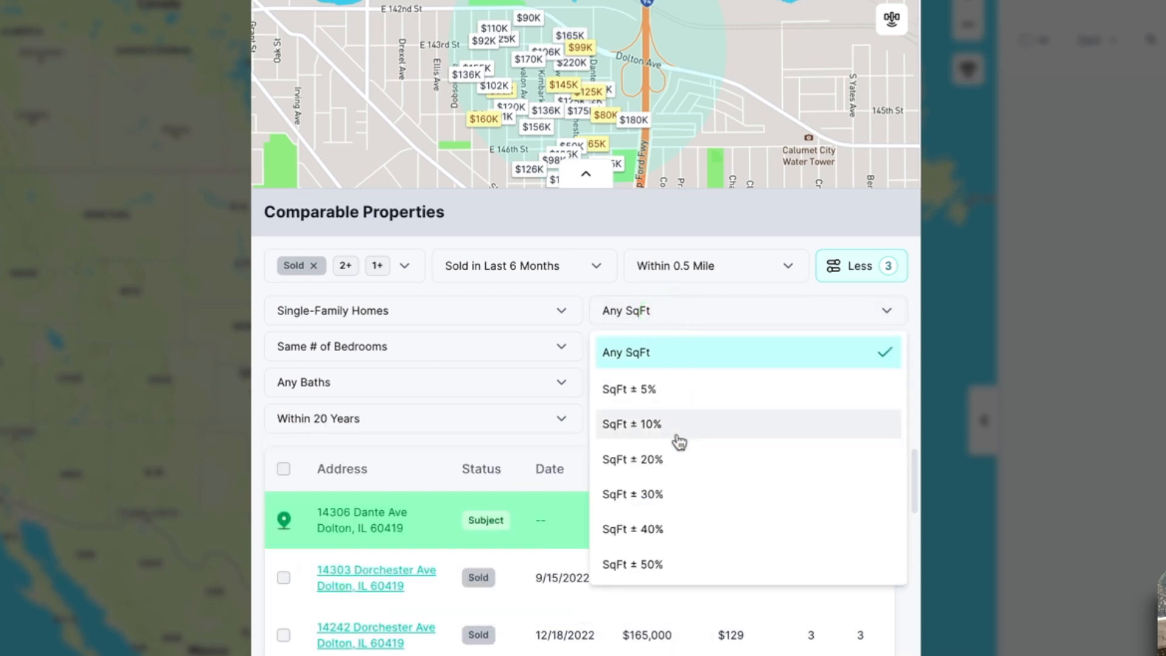
left_click(668, 458)
left_click(648, 349)
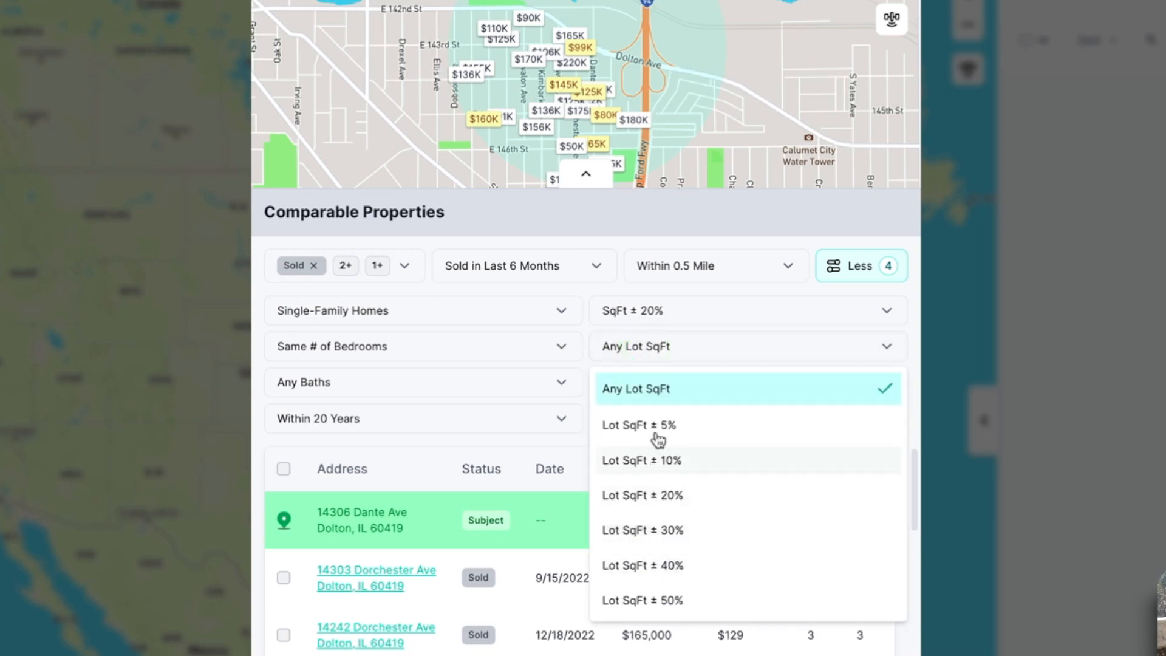
left_click(587, 333)
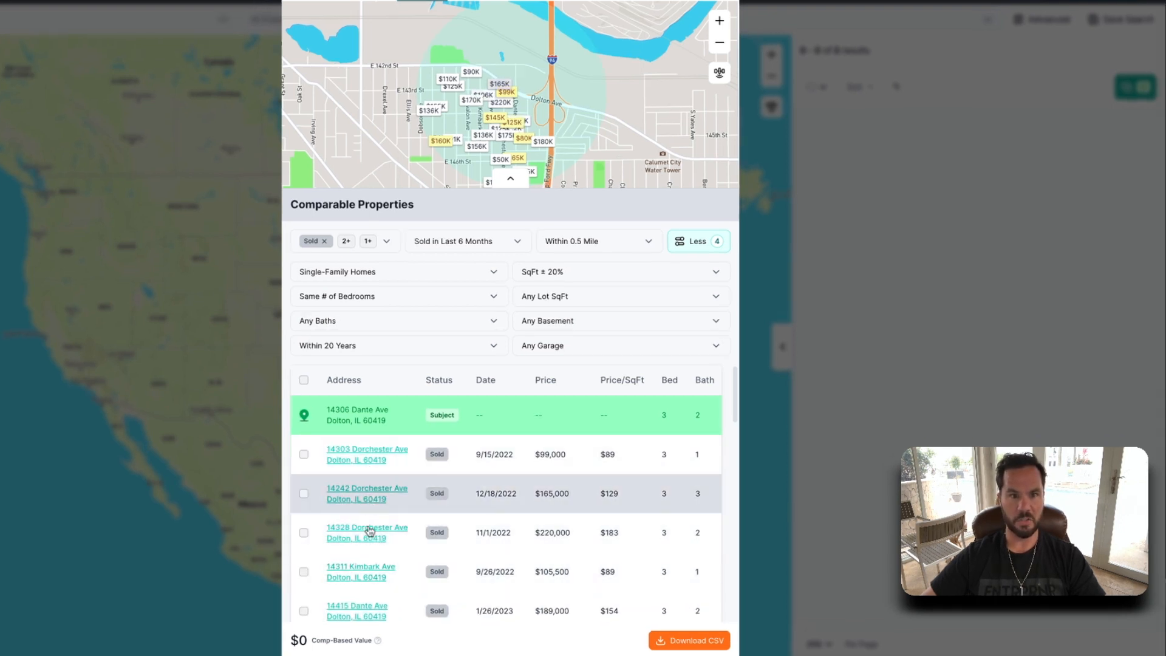
mouse_move(513, 97)
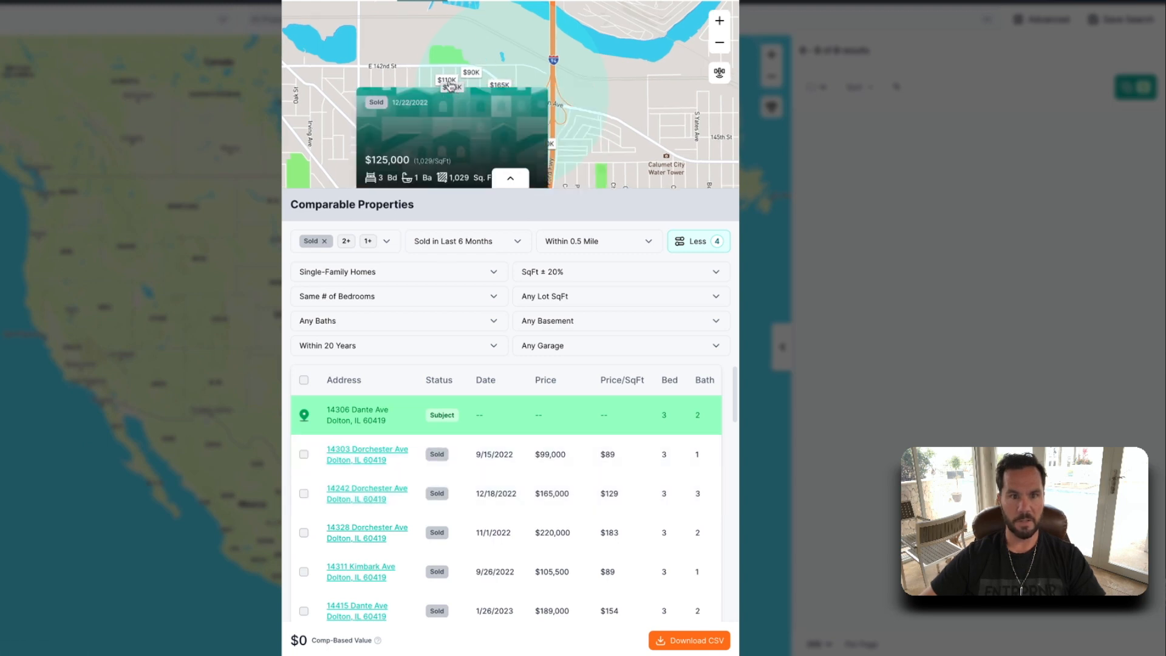
mouse_move(474, 76)
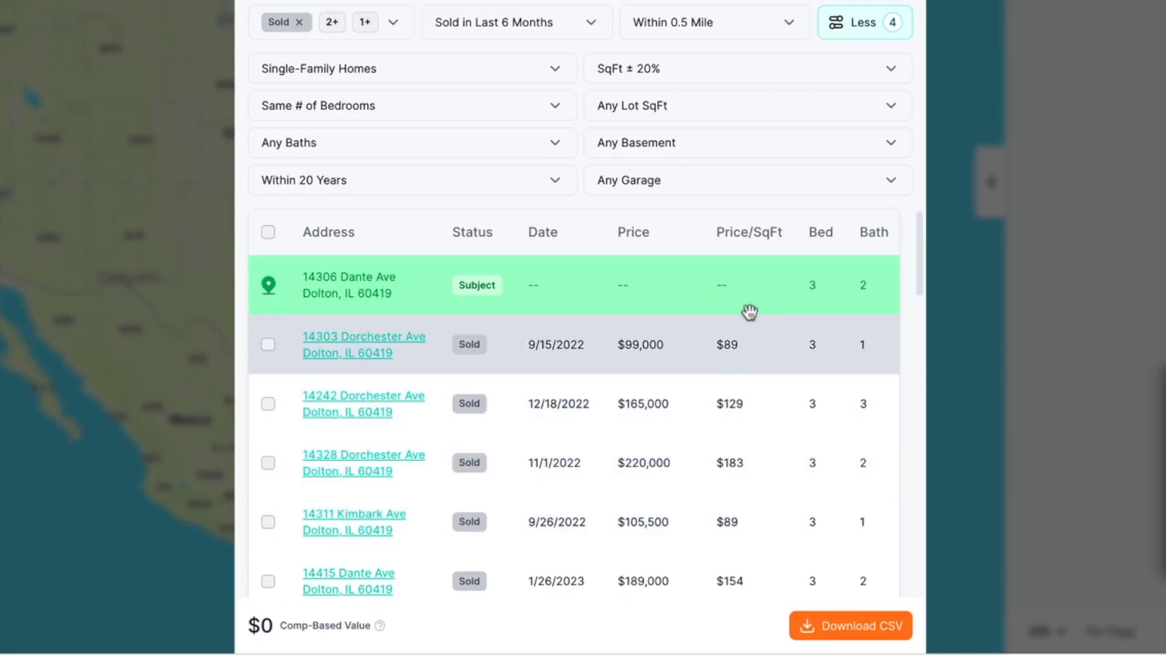
scroll(756, 287, "right", 5)
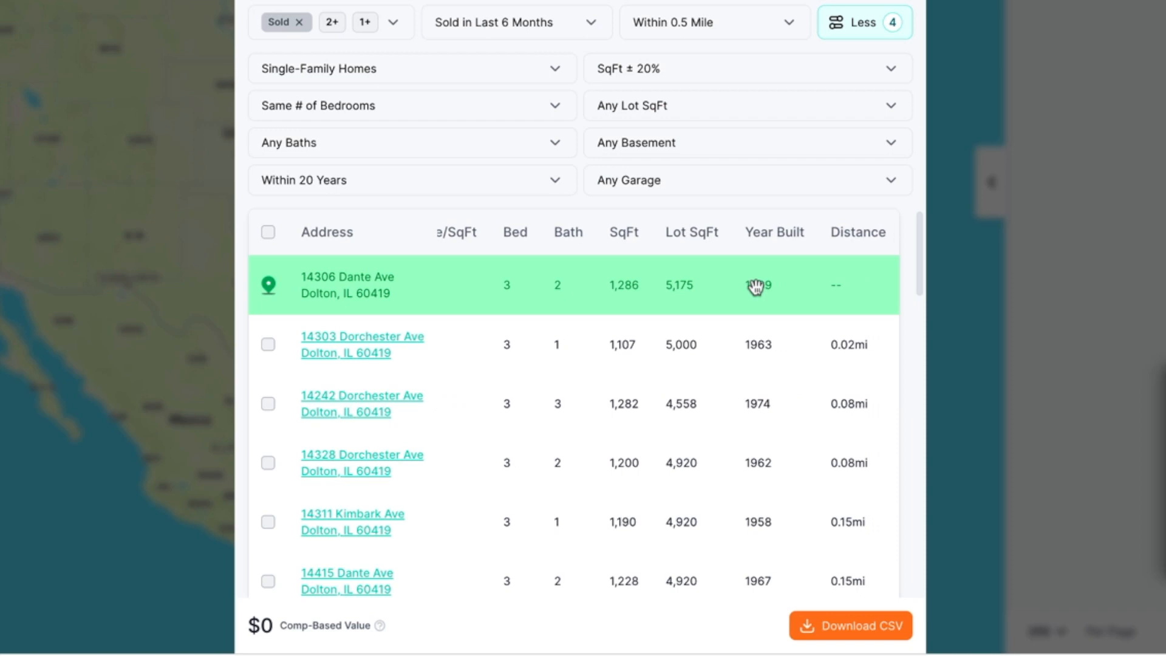
scroll(749, 285, "left", 5)
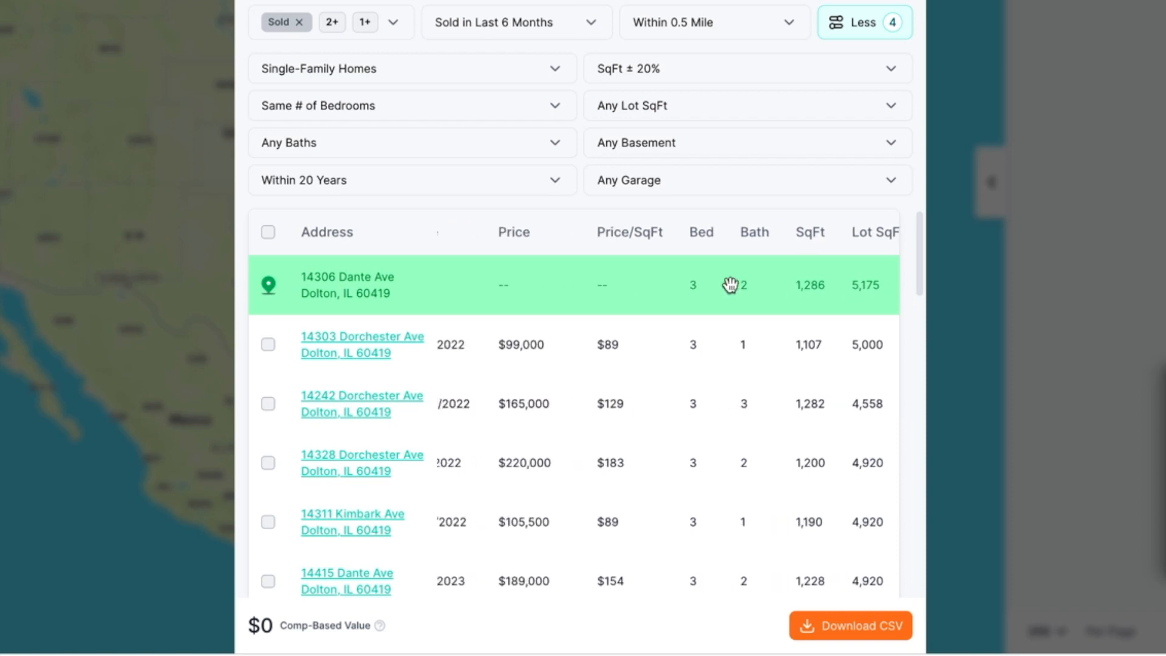
scroll(715, 286, "right", 5)
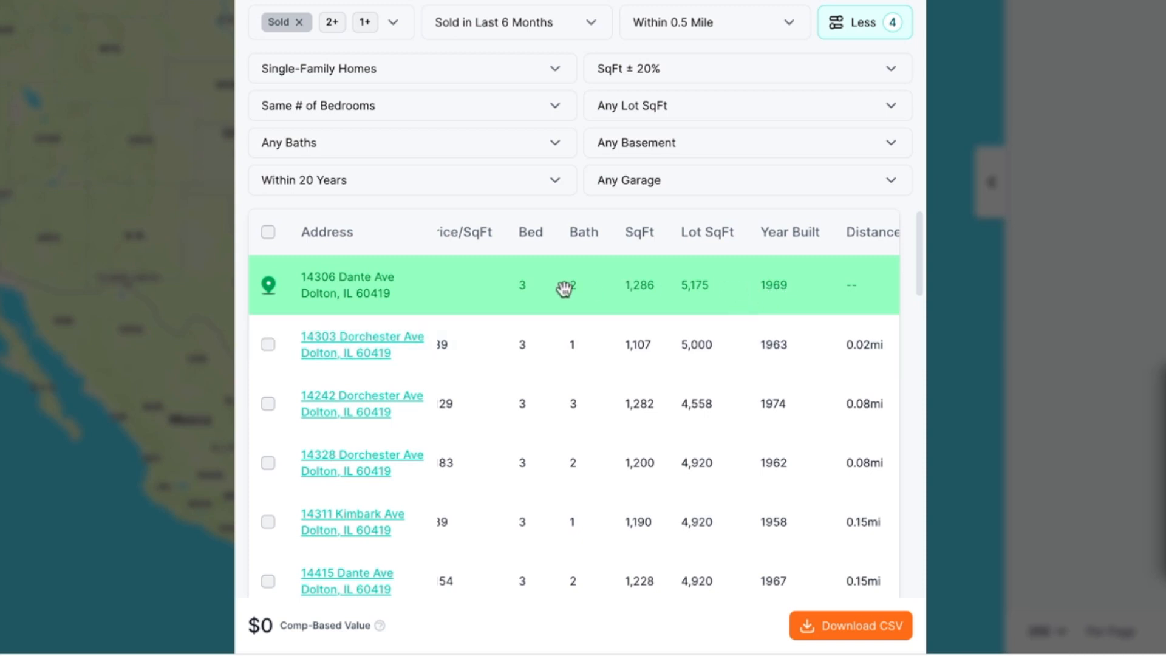
scroll(564, 289, "left", 8)
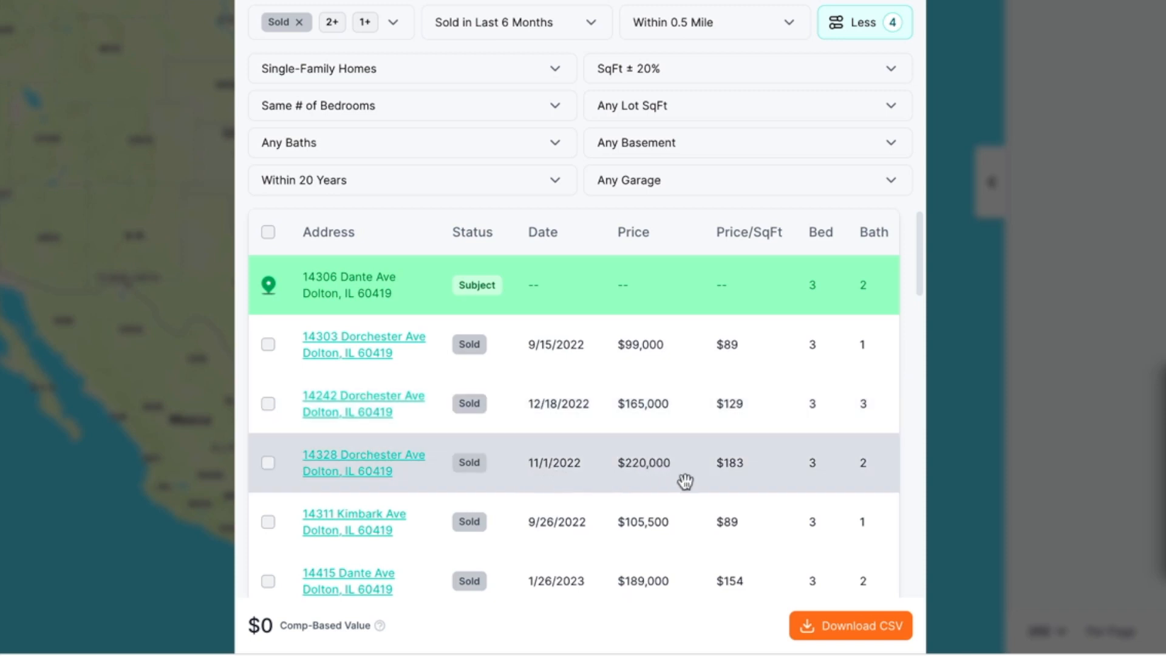
left_click(357, 467)
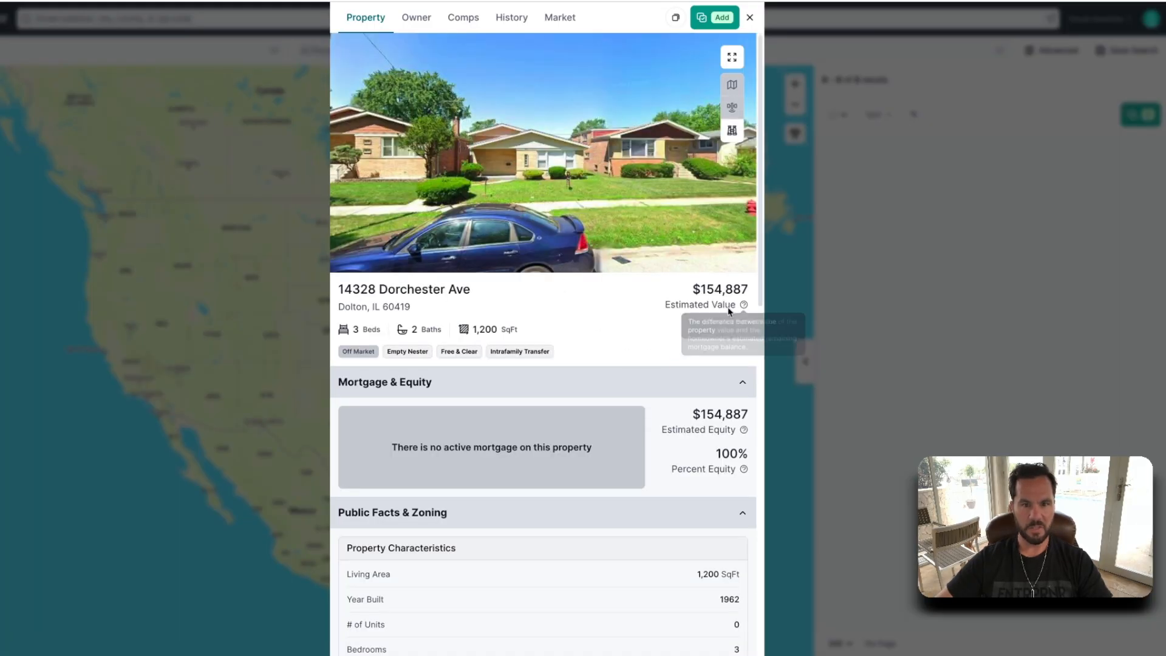
scroll(602, 538, "down", 7)
scroll(601, 535, "down", 6)
scroll(603, 516, "up", 6)
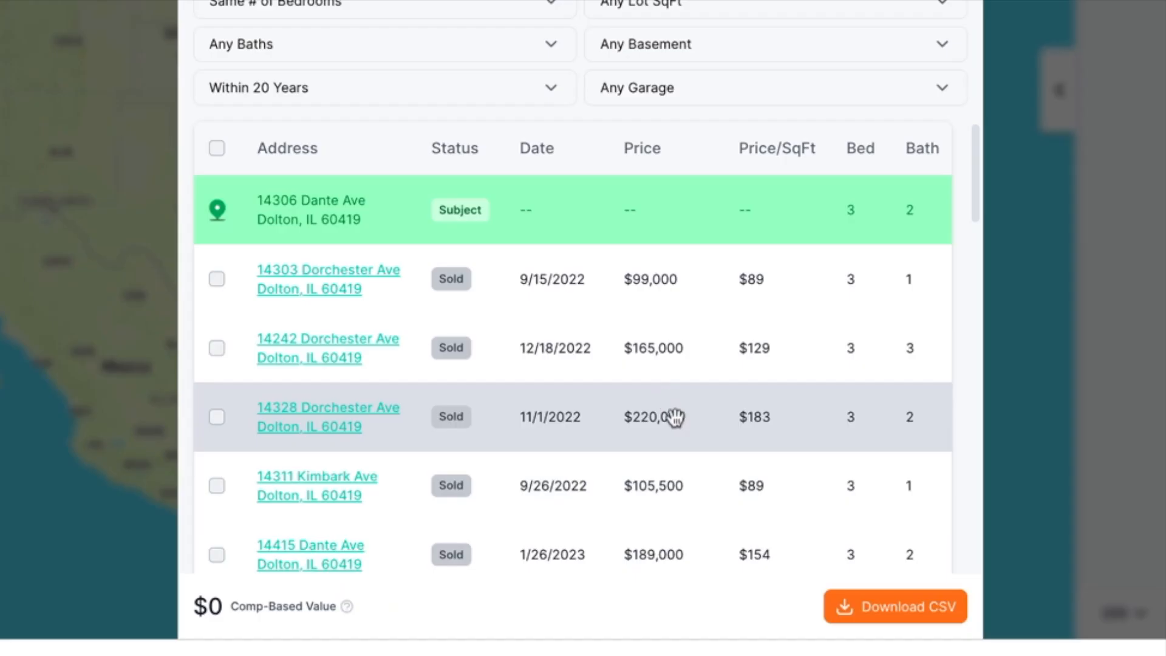
left_click(217, 418)
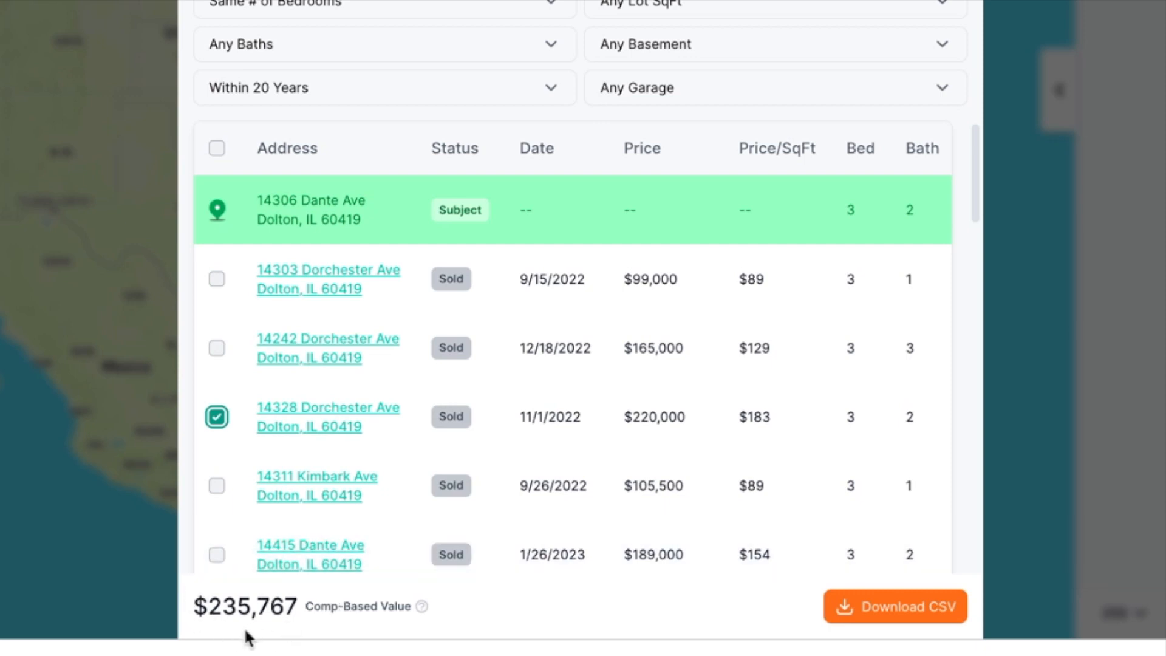
scroll(635, 385, "down", 3)
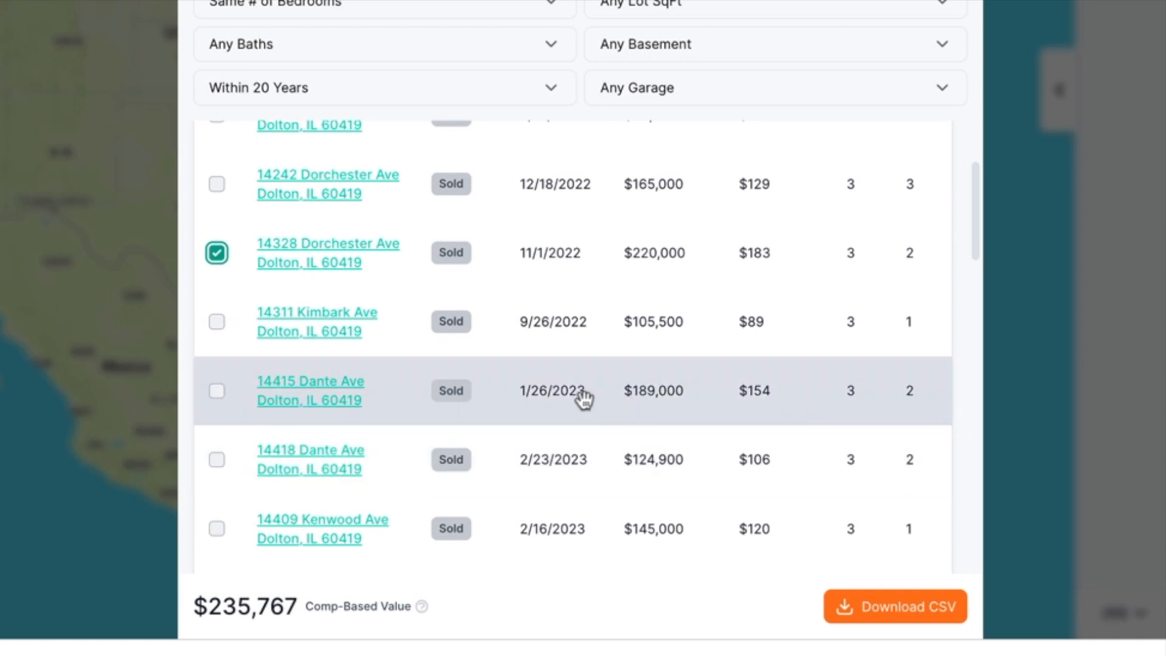
left_click(216, 398)
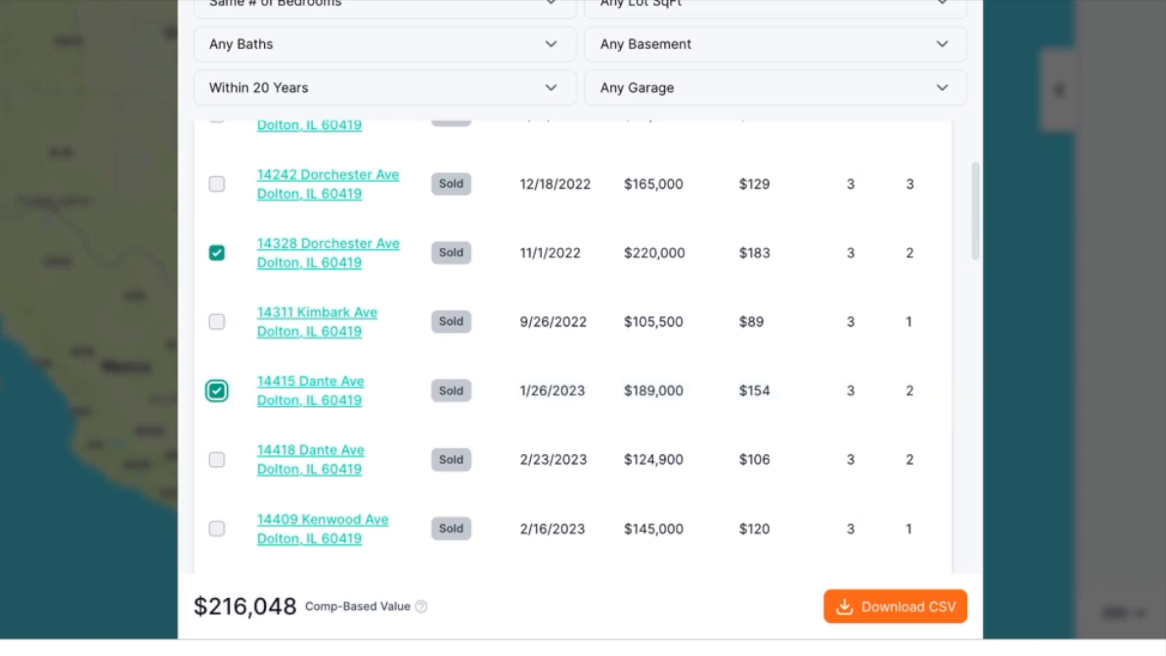
scroll(504, 161, "up", 3)
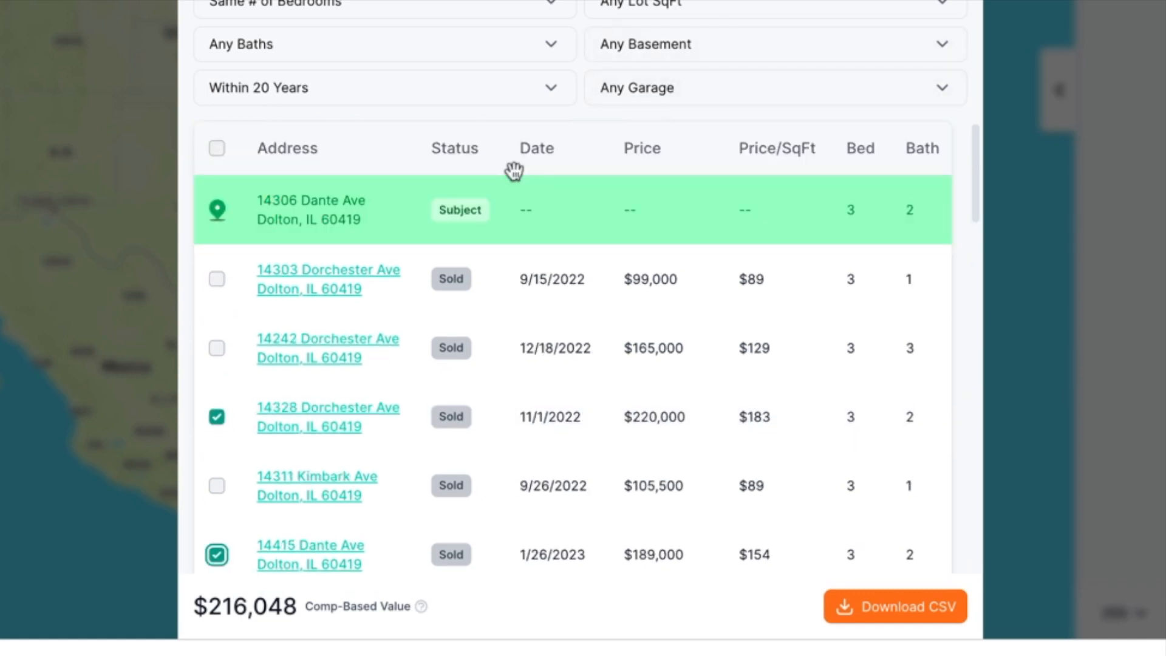
scroll(769, 217, "right", 5)
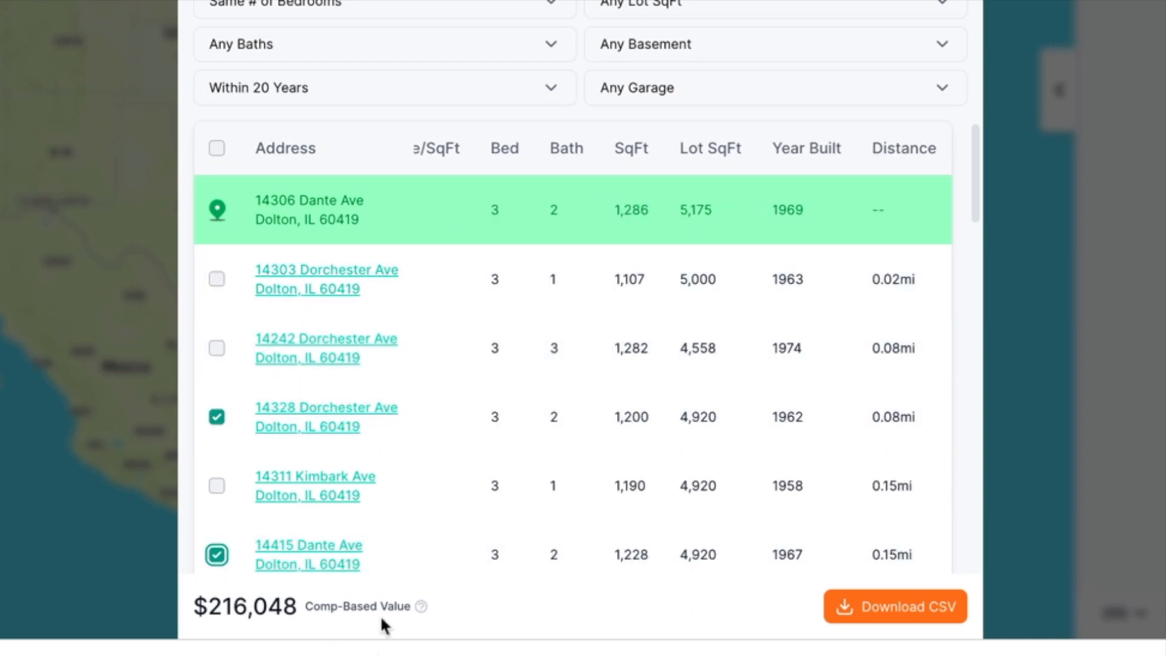
scroll(392, 407, "down", 6)
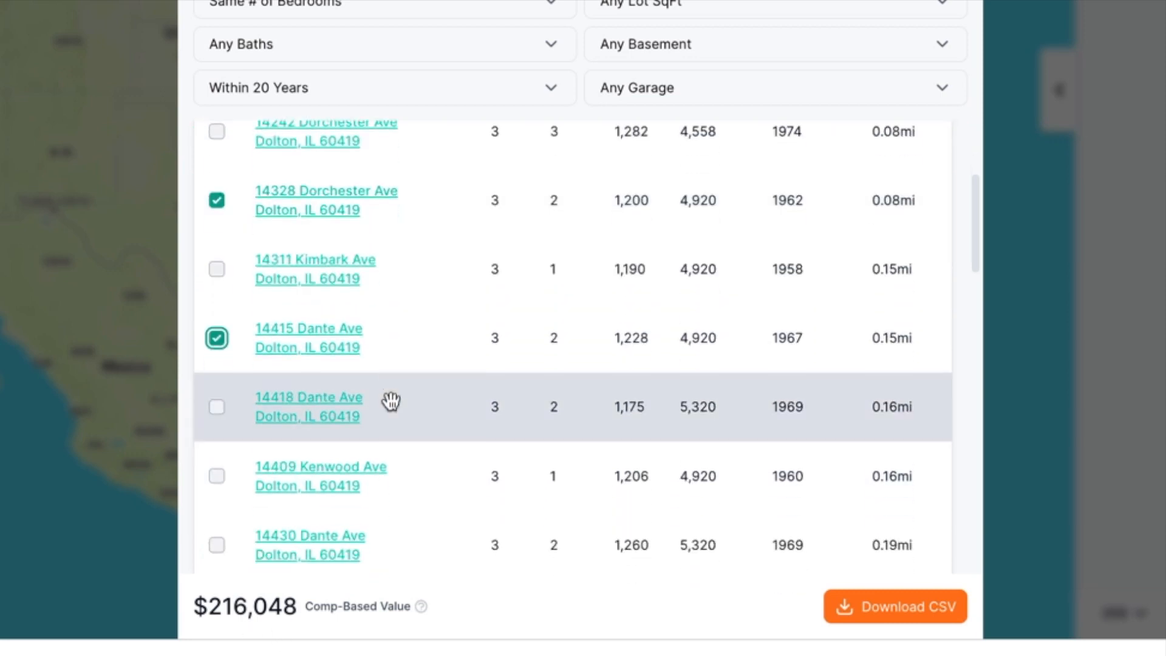
scroll(394, 410, "down", 7)
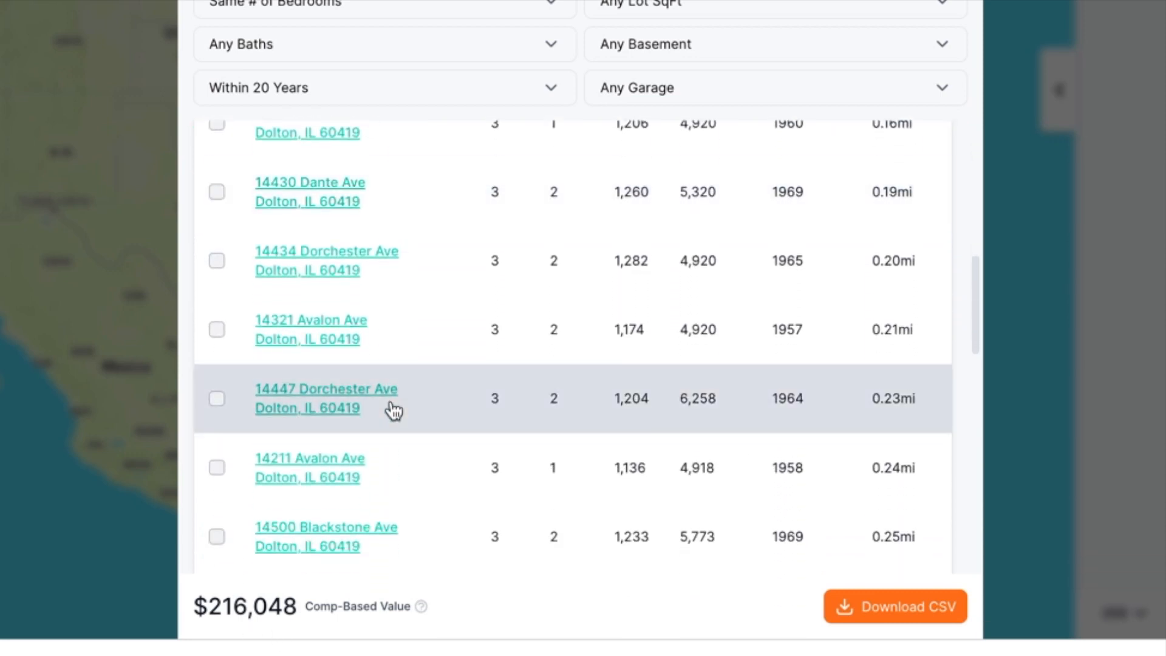
scroll(484, 339, "down", 3)
scroll(625, 307, "left", 5)
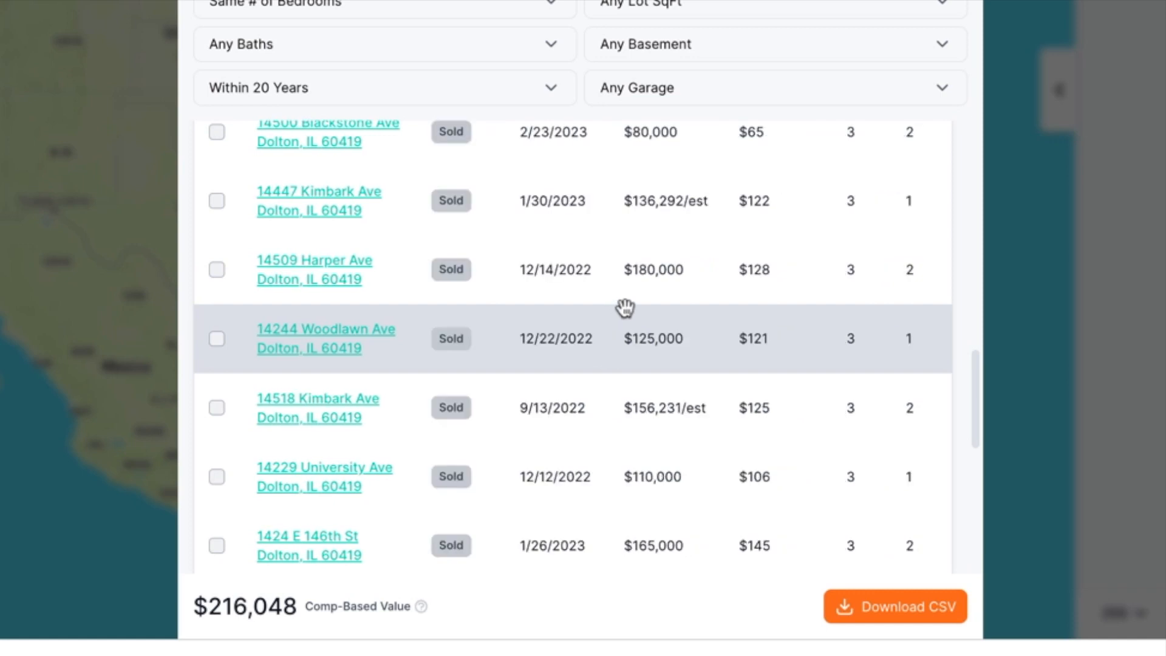
scroll(632, 395, "down", 4)
scroll(631, 398, "down", 3)
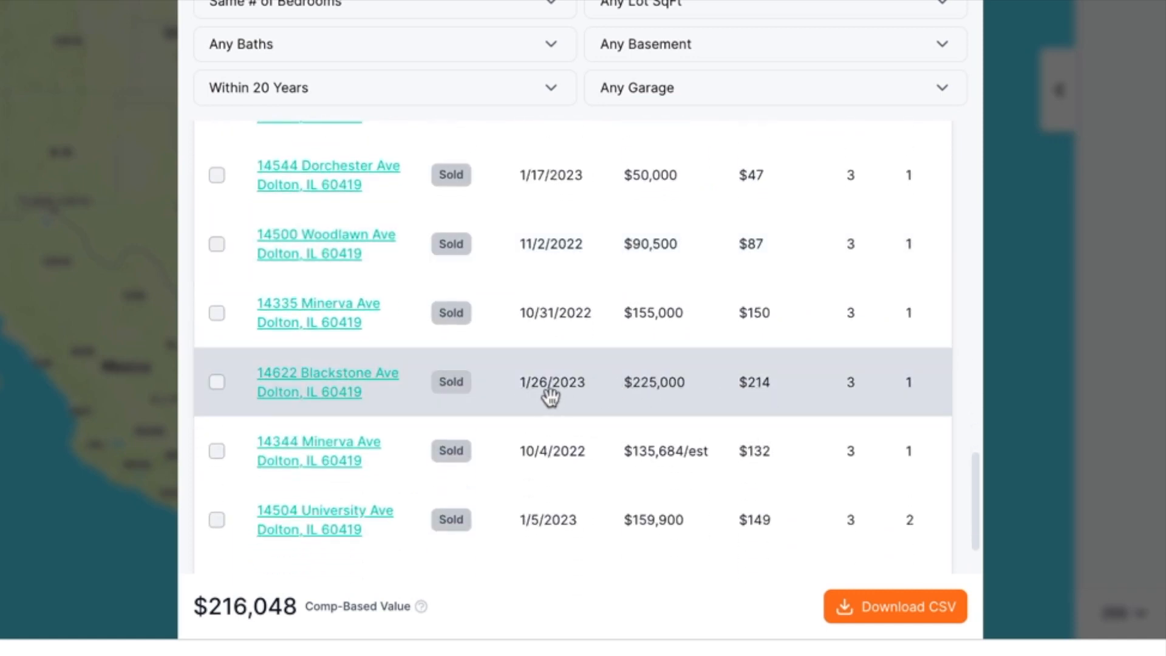
left_click(217, 383)
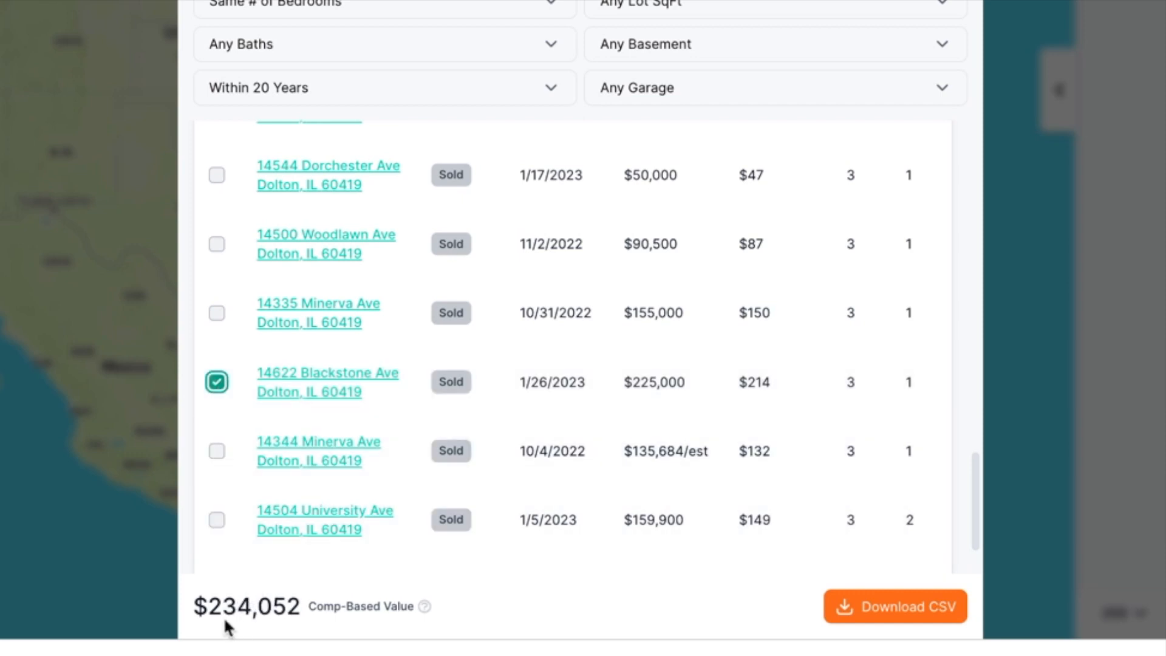
scroll(537, 378, "down", 2)
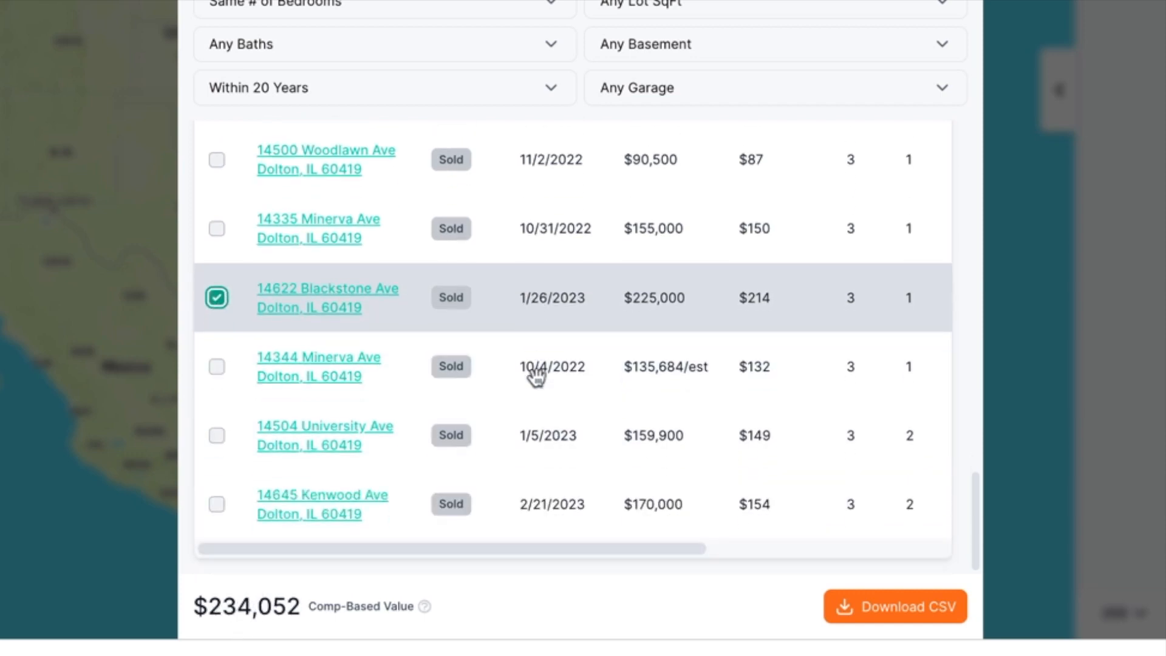
left_click(218, 506)
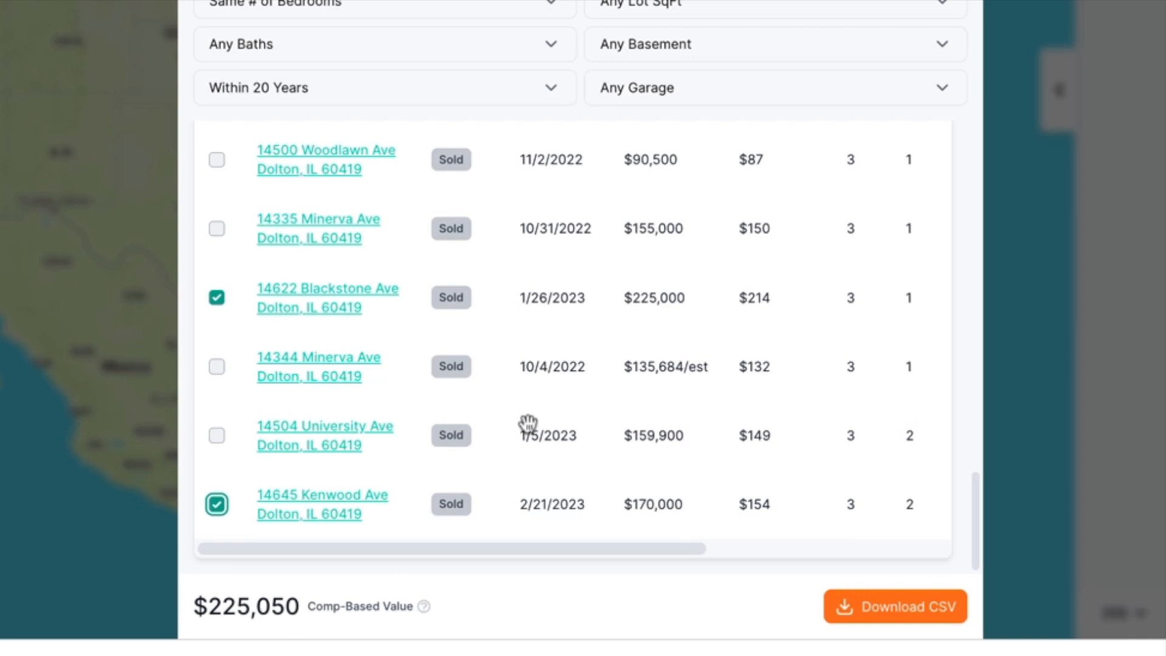
- Export the four checked comps to a CSV file and open it in Numbers
scroll(311, 340, "right", 1)
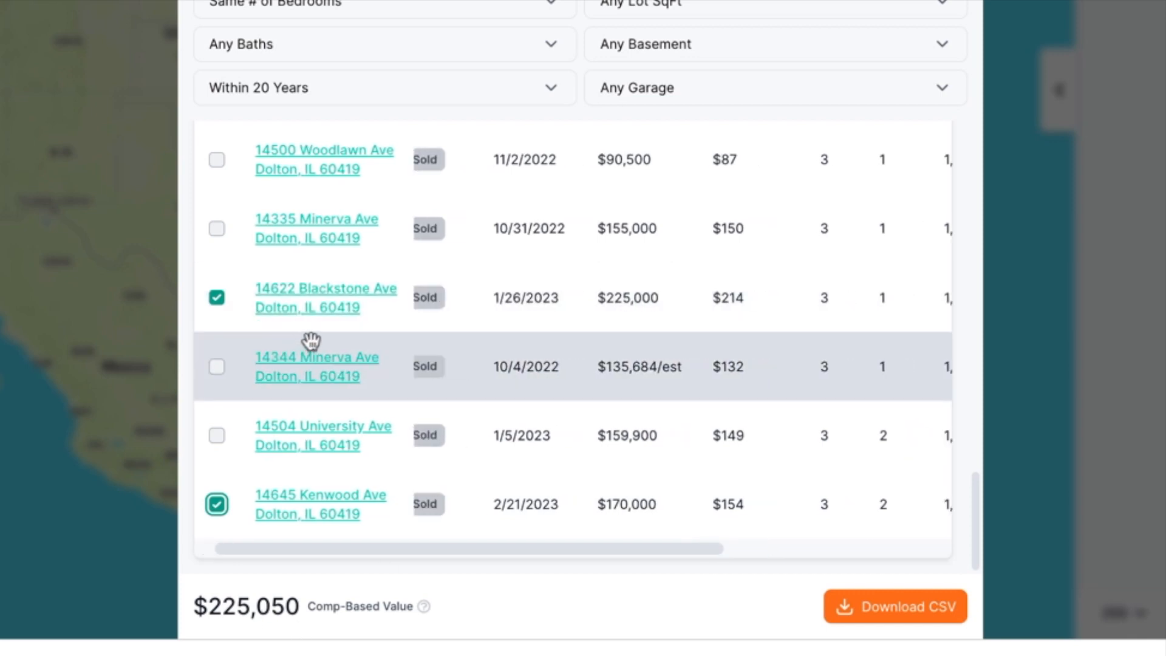
scroll(654, 372, "left", 1)
scroll(653, 373, "up", 4)
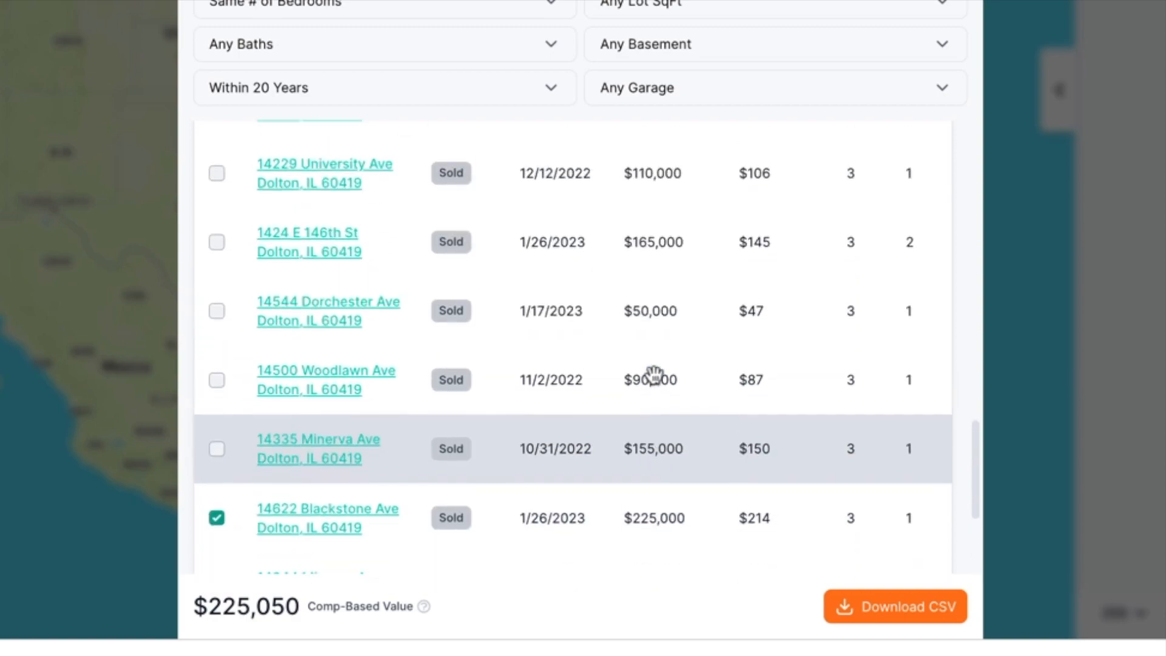
scroll(653, 372, "down", 3)
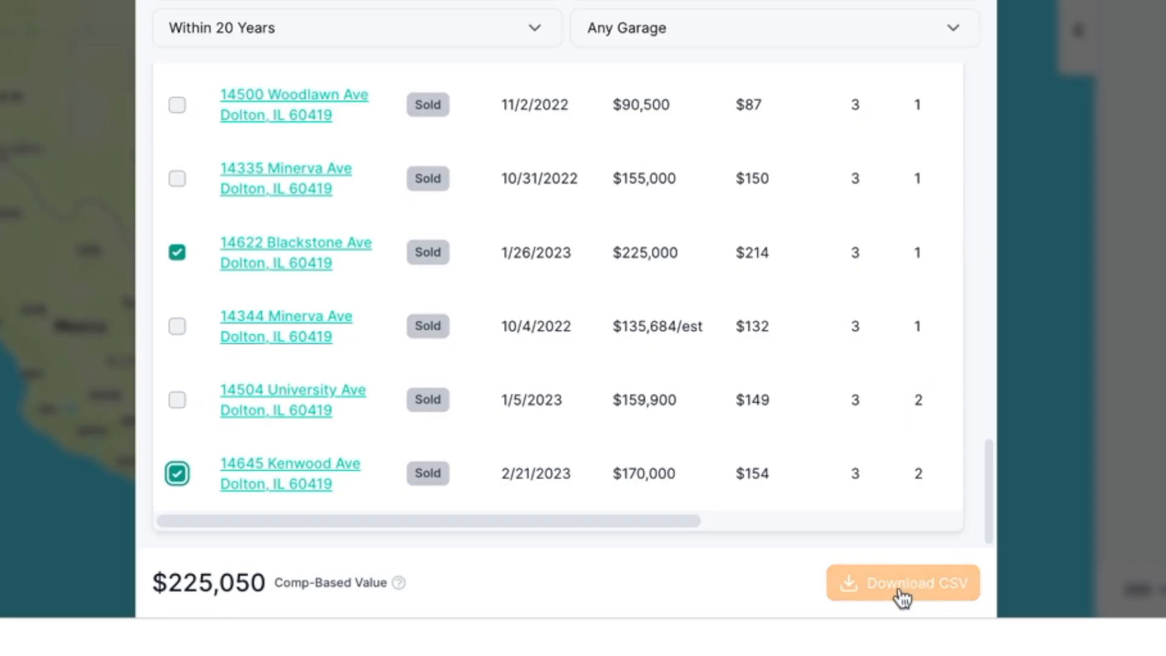
left_click(897, 587)
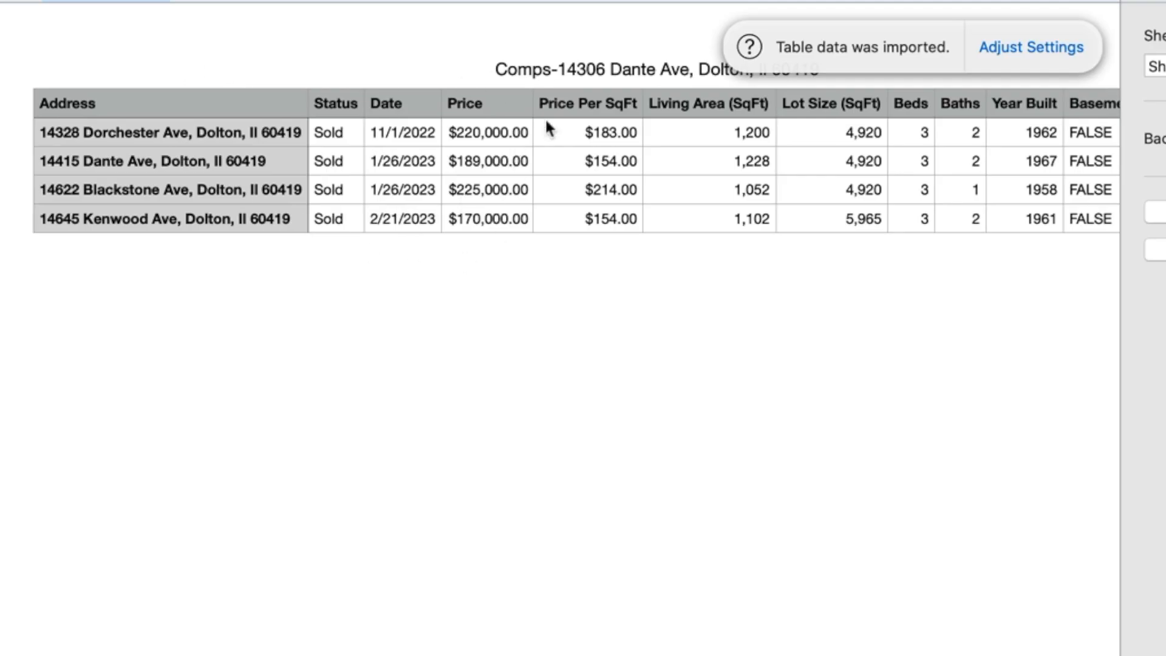